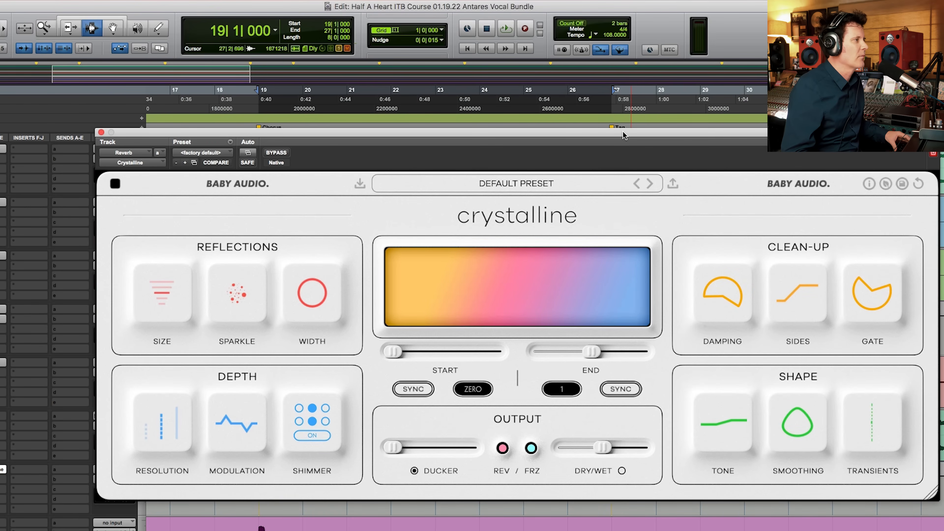
Step: Move the Crystalline reverb window up over the session and play back the selected loop with the default preset
left_click_drag(622, 131, 587, 116)
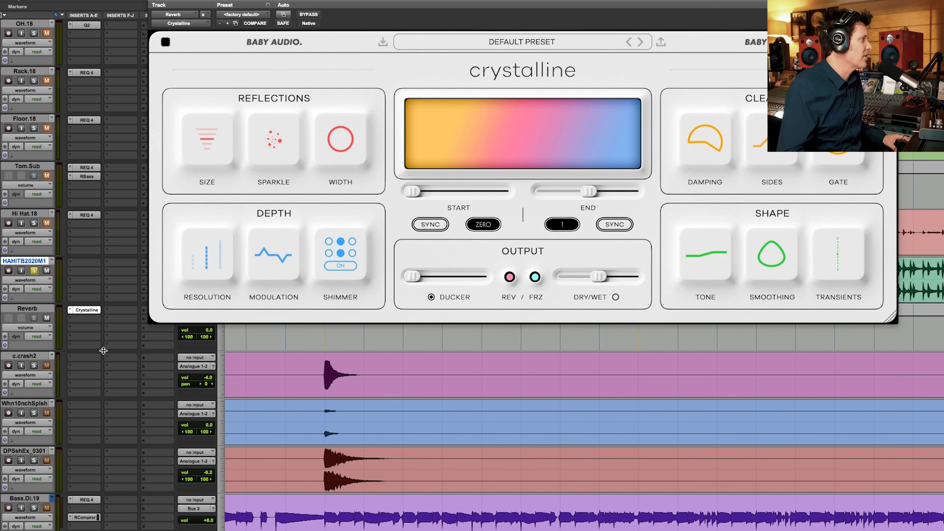
scroll(104, 351, "down", 10)
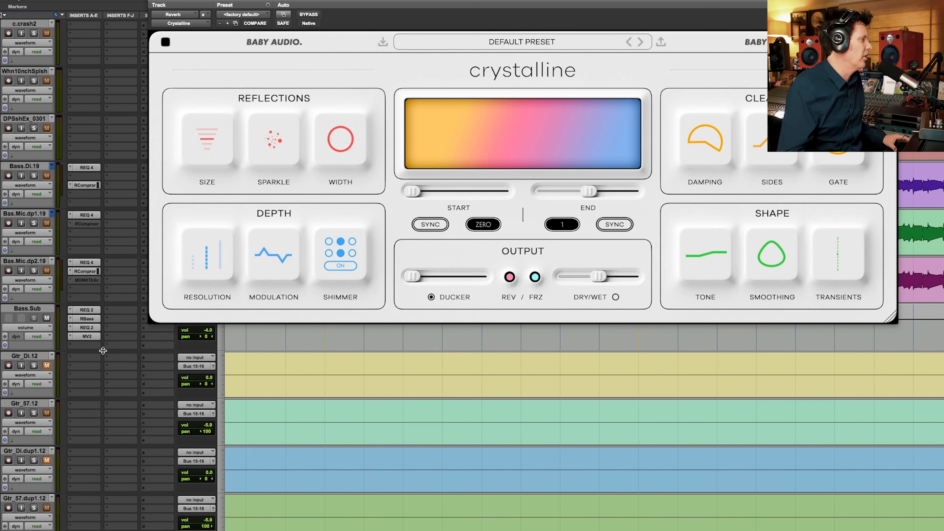
scroll(103, 351, "up", 8)
scroll(103, 350, "up", 5)
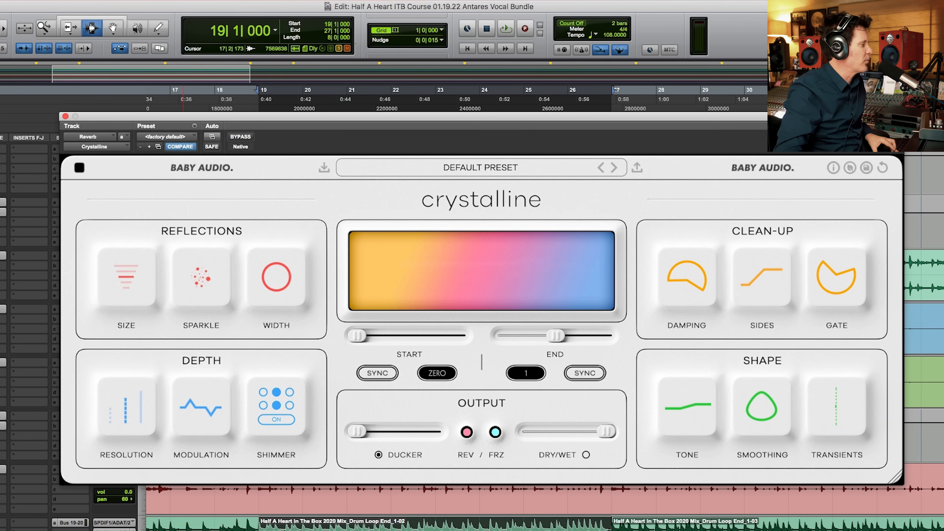
key("space")
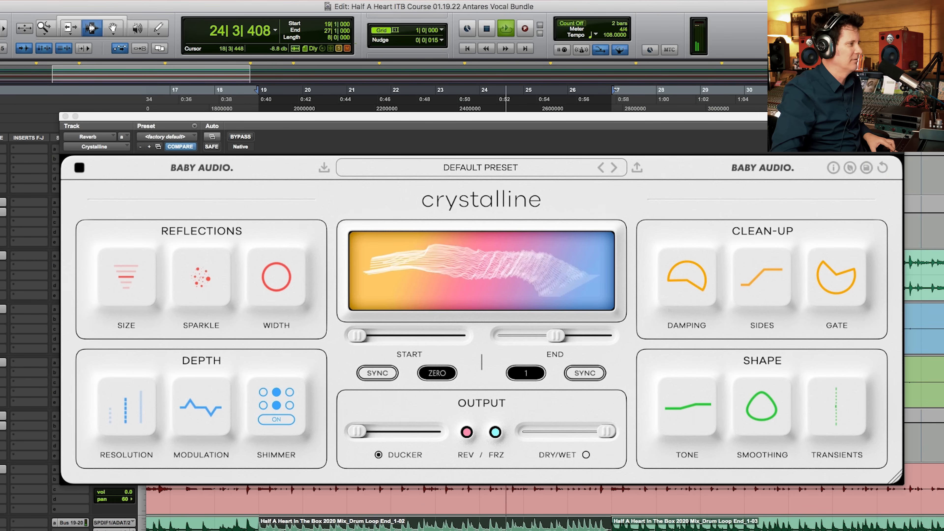
key("space")
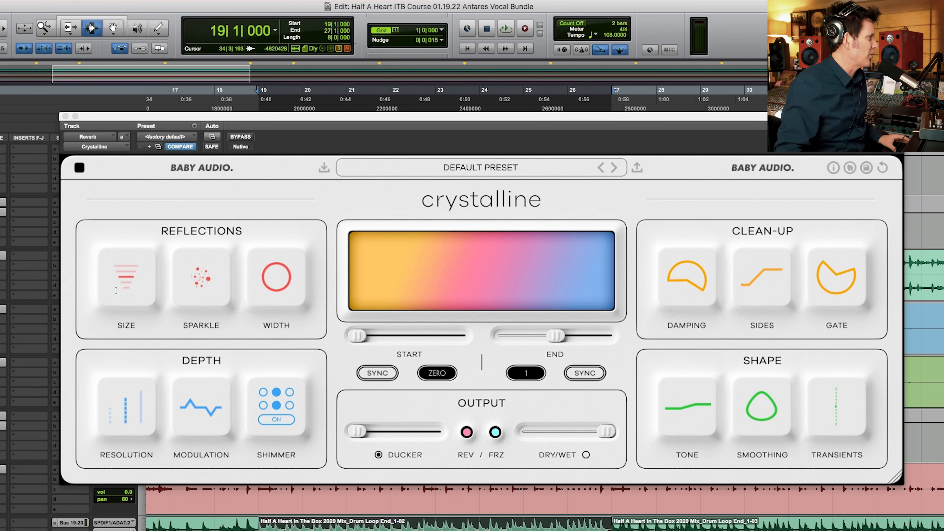
Step: Cycle the reverb's reflections Size through its available settings and choose Tiny
left_click(131, 282)
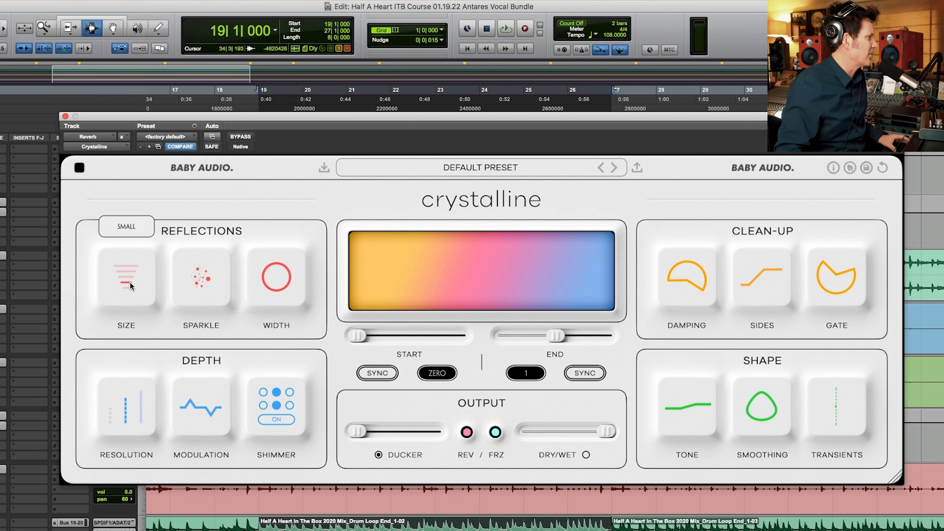
left_click(130, 265)
left_click(128, 271)
left_click(129, 277)
left_click(128, 283)
left_click(127, 287)
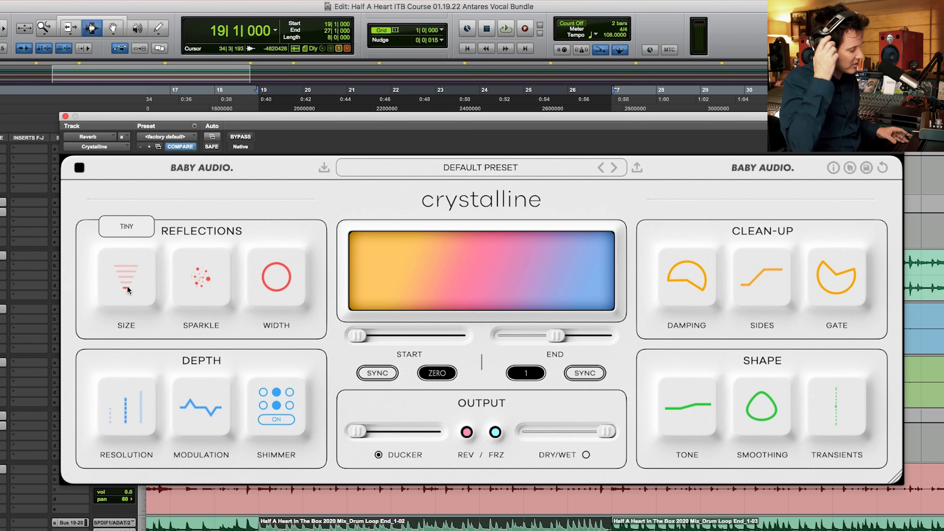
Step: Audition Size during playback at Tiny, Small, Medium, Large and Spacey, and return it to Tiny
key("space")
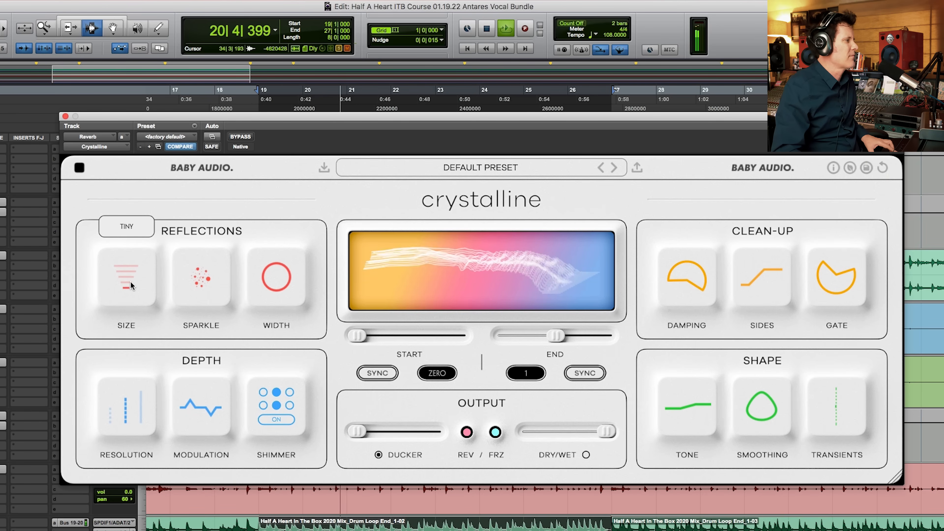
left_click_drag(131, 281, 131, 273)
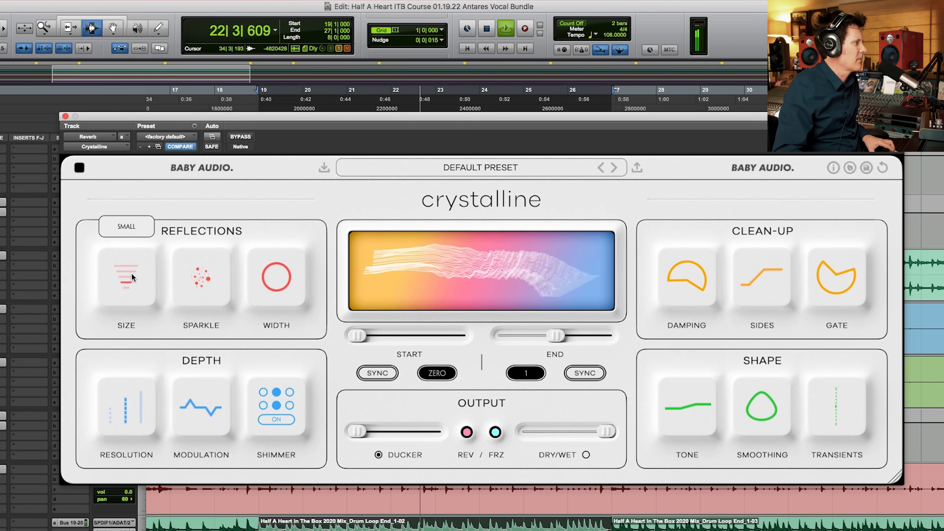
left_click(131, 275)
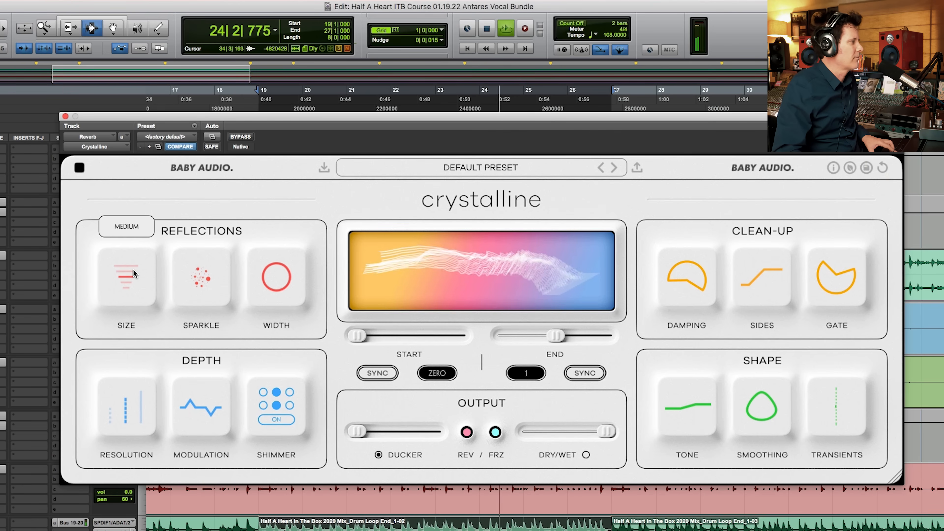
left_click(133, 269)
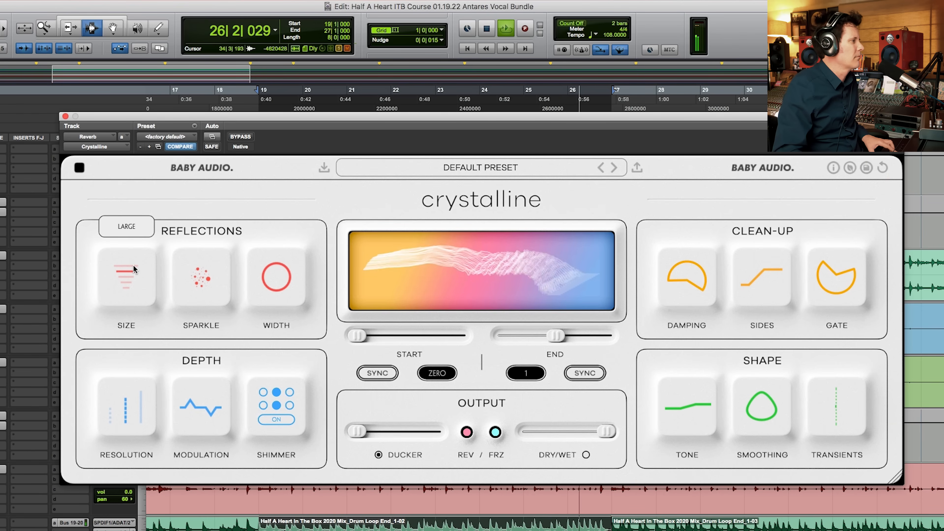
left_click(133, 265)
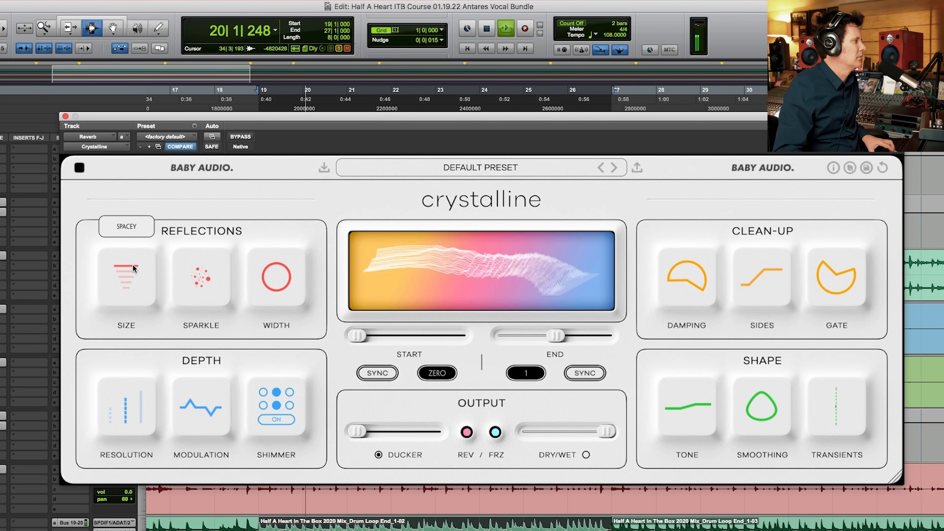
left_click(126, 288)
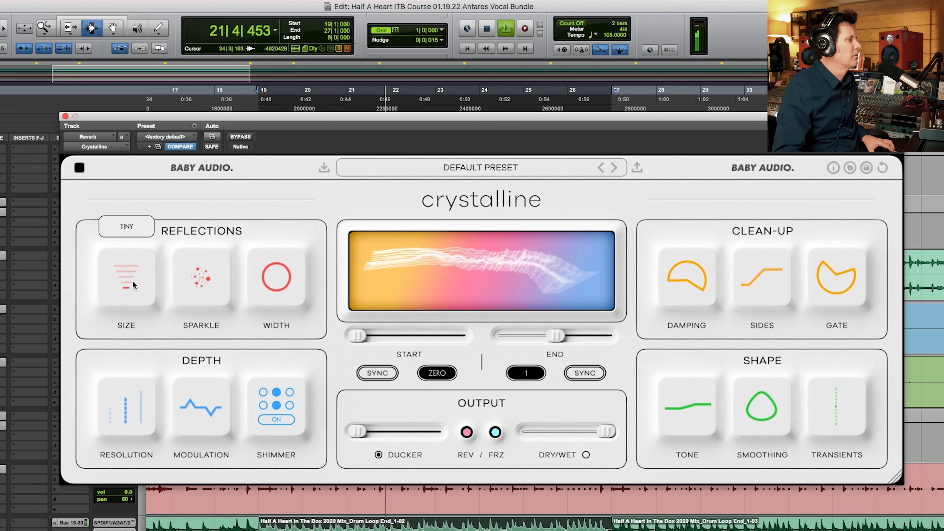
Step: Engage the reverb's Gate during playback, adjusting its release and setting the threshold to -17 dB
mouse_move(832, 262)
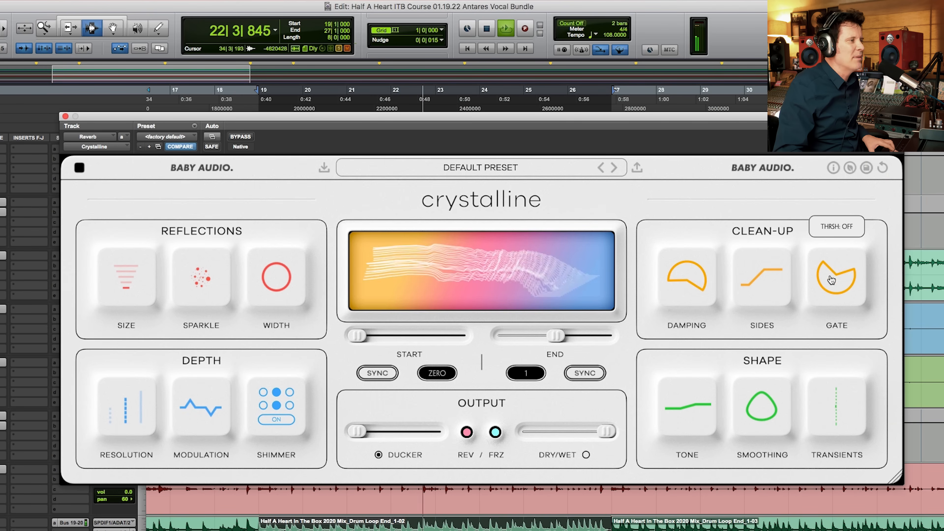
key("space")
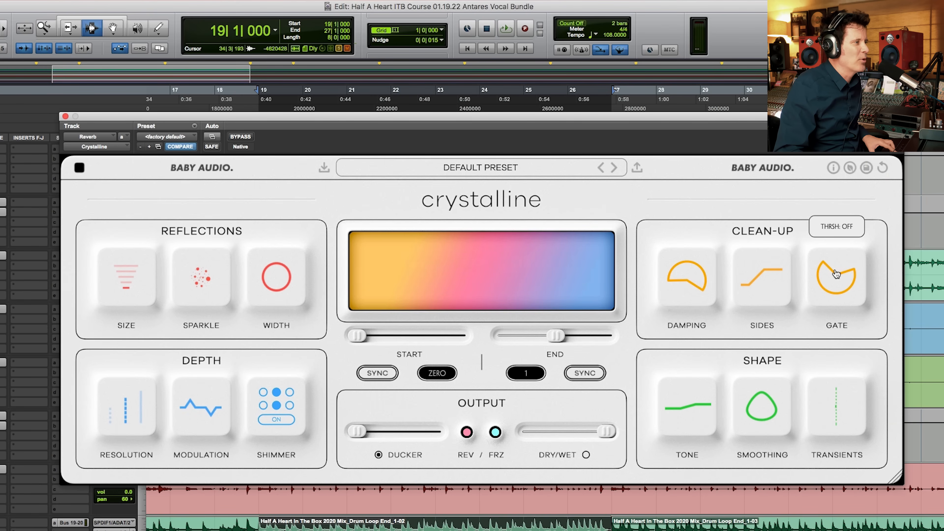
key("space")
left_click_drag(826, 268, 853, 422)
mouse_move(853, 270)
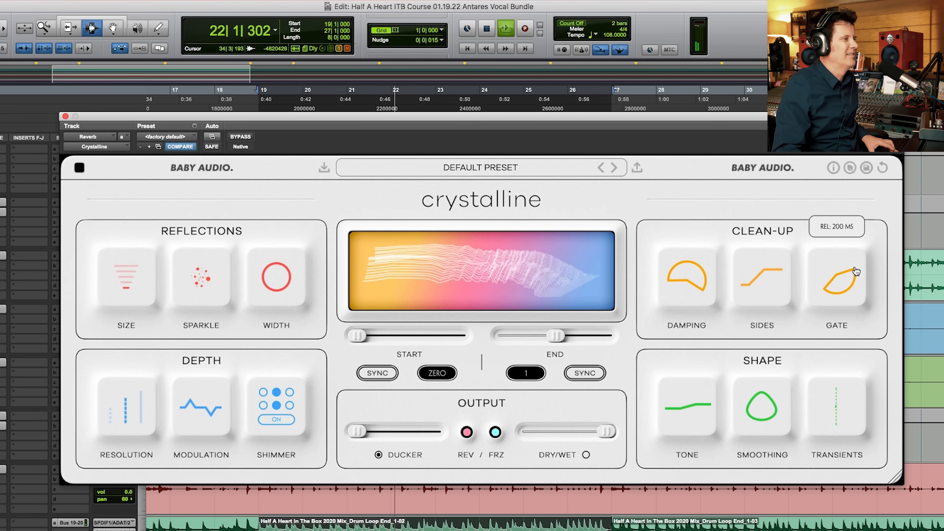
left_click_drag(852, 274, 846, 250)
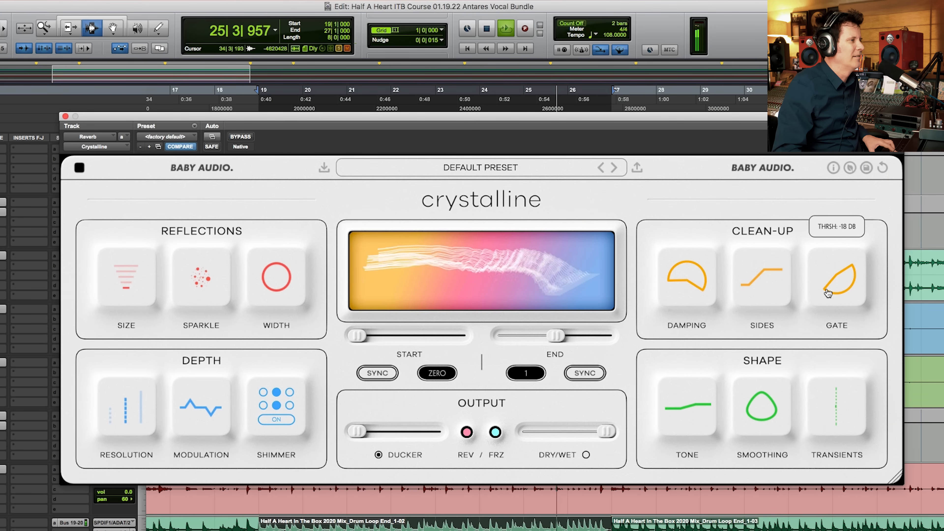
mouse_move(824, 287)
left_mouse_down()
mouse_move(835, 303)
mouse_move(833, 291)
left_mouse_up()
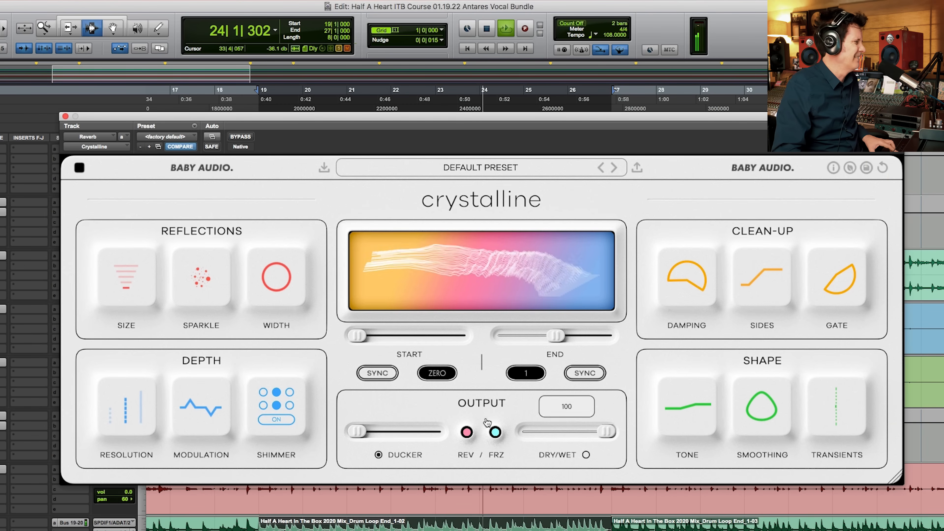
Step: Open the drum loop track's Bus 19-20 send, check its level during playback, and close the send window
key("space")
left_click(70, 525)
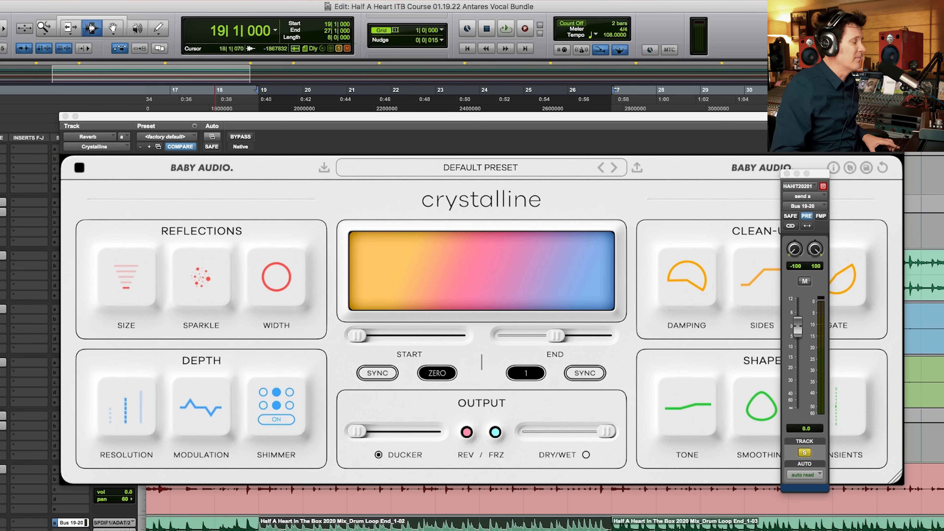
key("space")
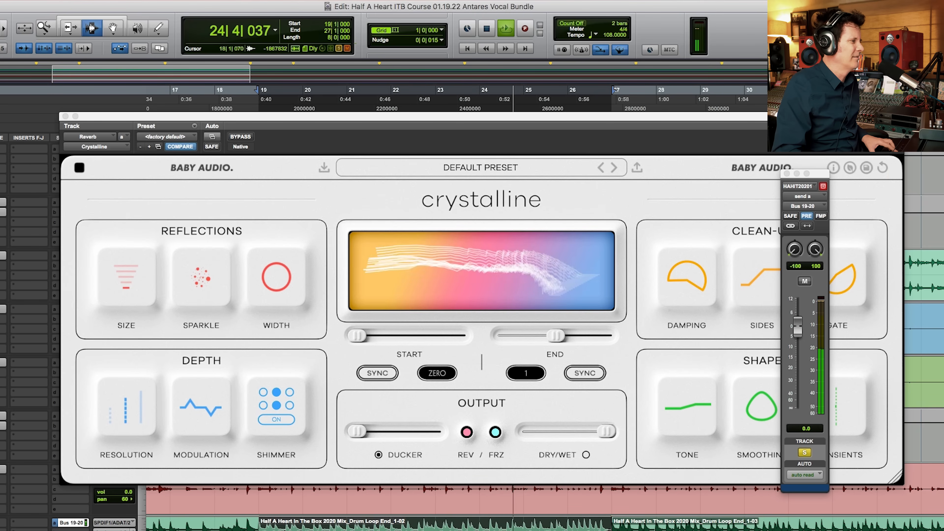
left_click(786, 173)
Step: Darken the reverb by setting Tone to -100 and play the loop back from the start
mouse_move(711, 414)
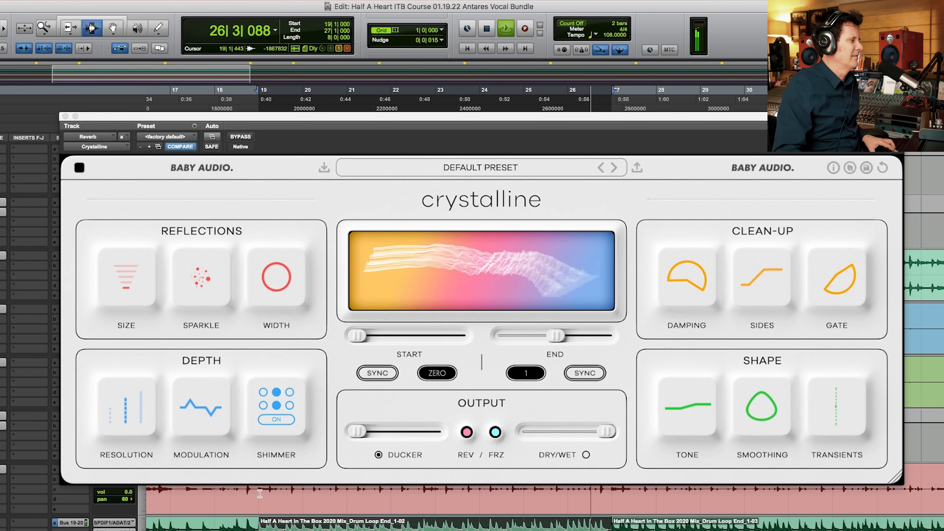
left_click_drag(701, 414, 687, 529)
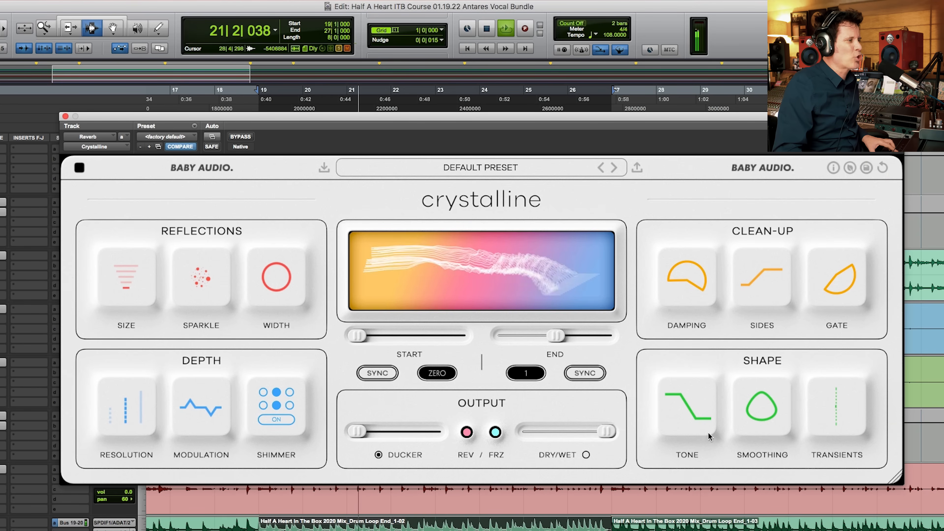
key("space")
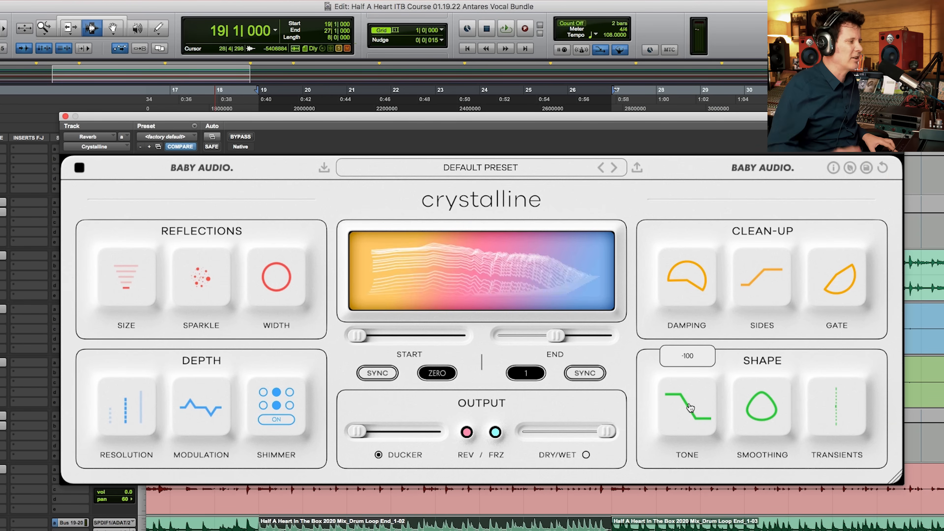
key("space")
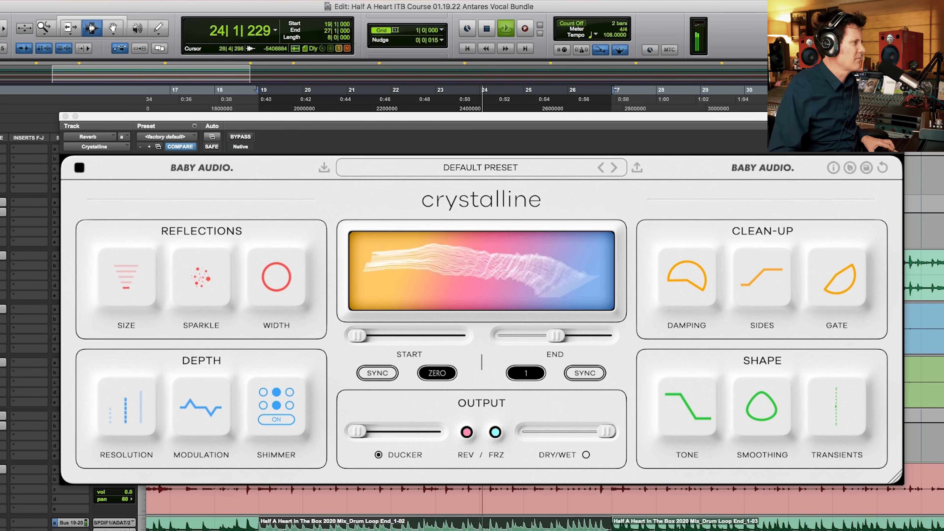
Step: Compare the Spacey reflections Size during playback, set Size to Small, and stop playback
mouse_move(127, 272)
left_click_drag(127, 272, 143, 289)
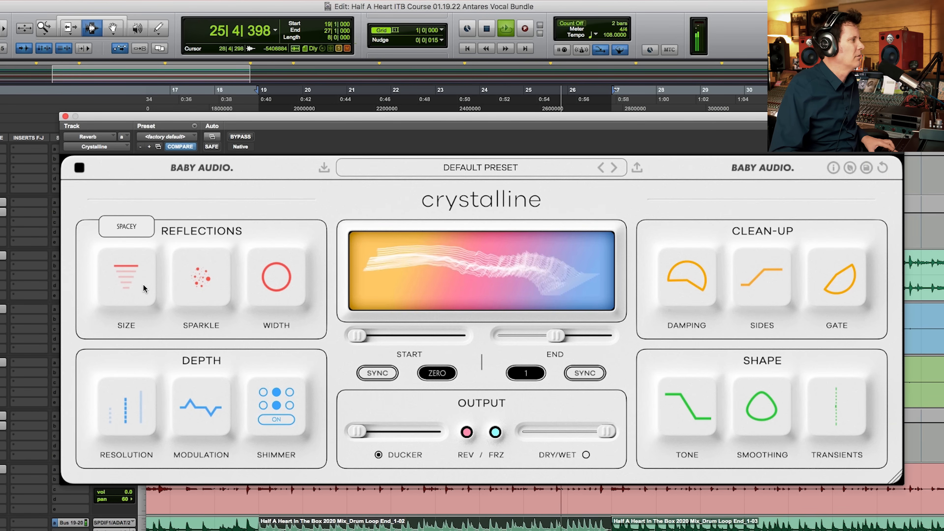
left_click_drag(143, 284, 132, 284)
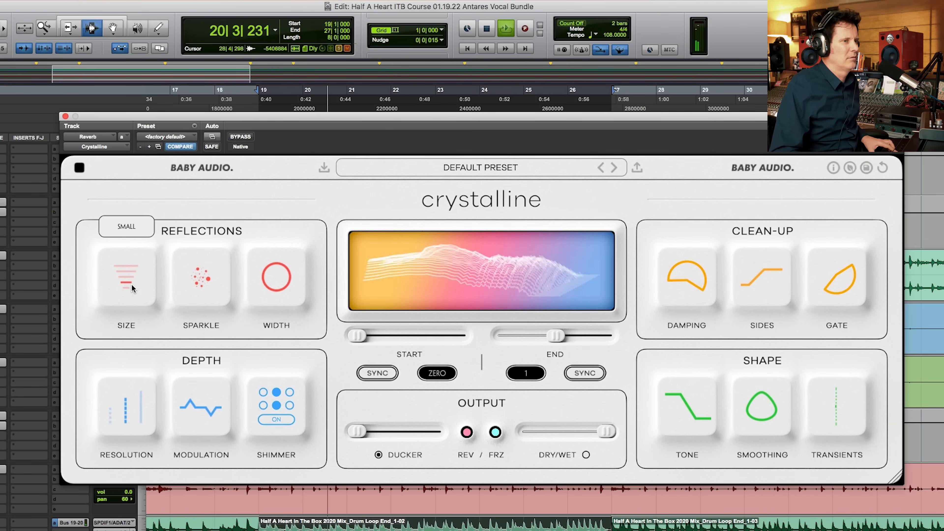
key("space")
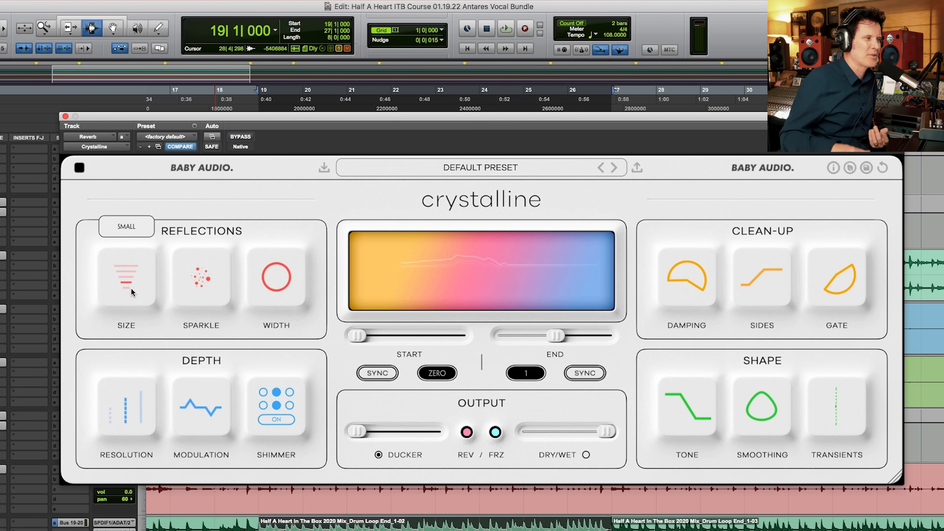
Step: Reset the Gate to its default shape and return the reverb's Tone to +15
mouse_move(834, 290)
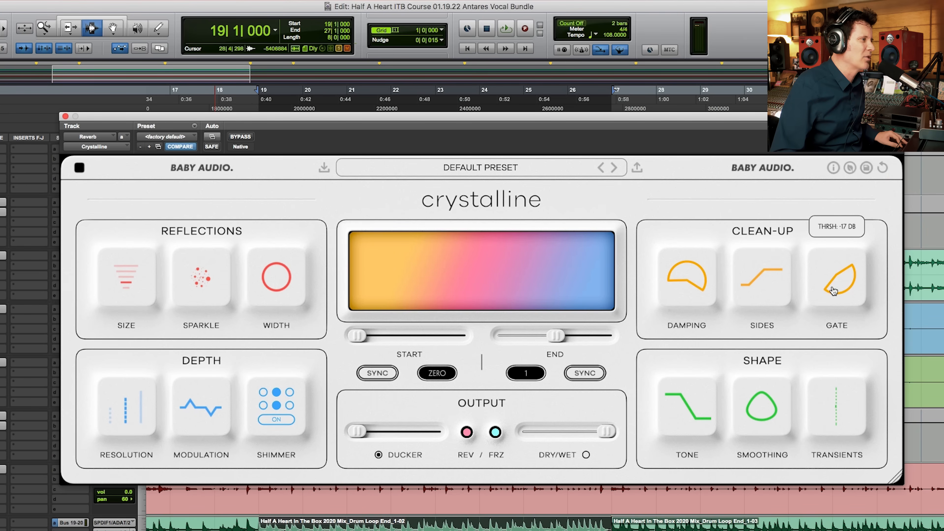
left_click_drag(711, 408, 698, 415)
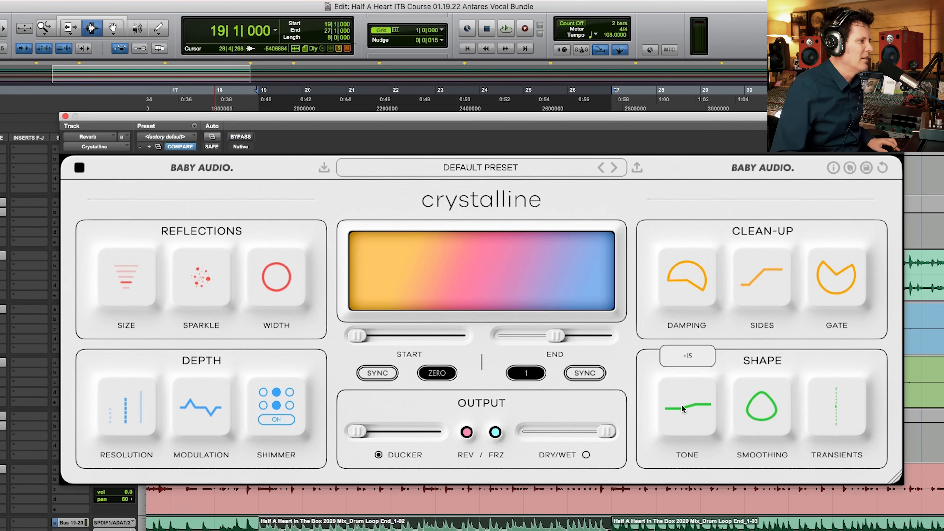
left_click_drag(701, 403, 700, 398)
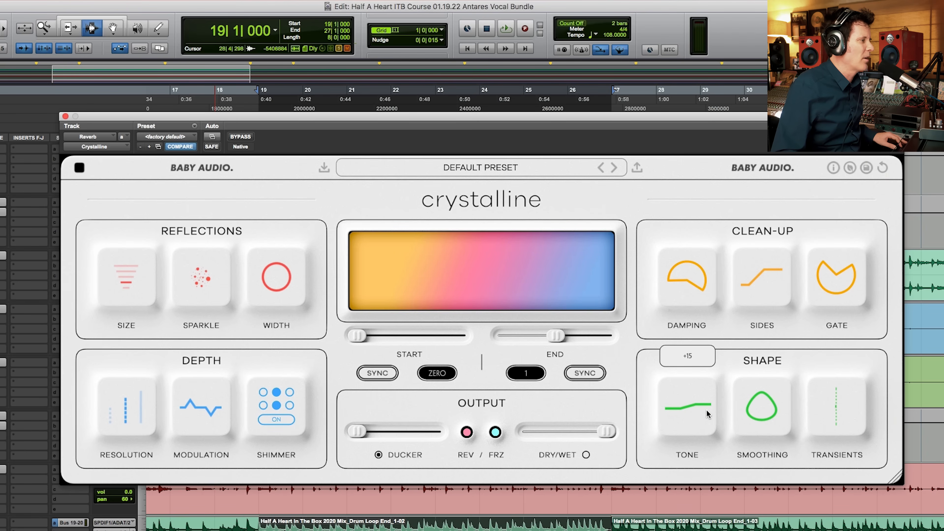
Step: Audition opposite extremes of the reverb's Transients shaping during playback and set Sustain to +100
mouse_move(836, 406)
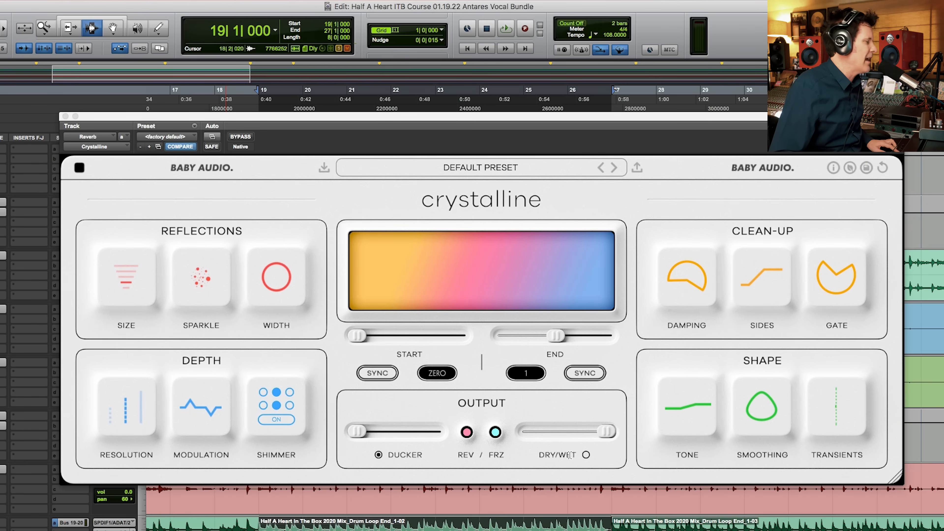
key("space")
left_click_drag(837, 419, 833, 351)
left_click_drag(814, 431, 796, 528)
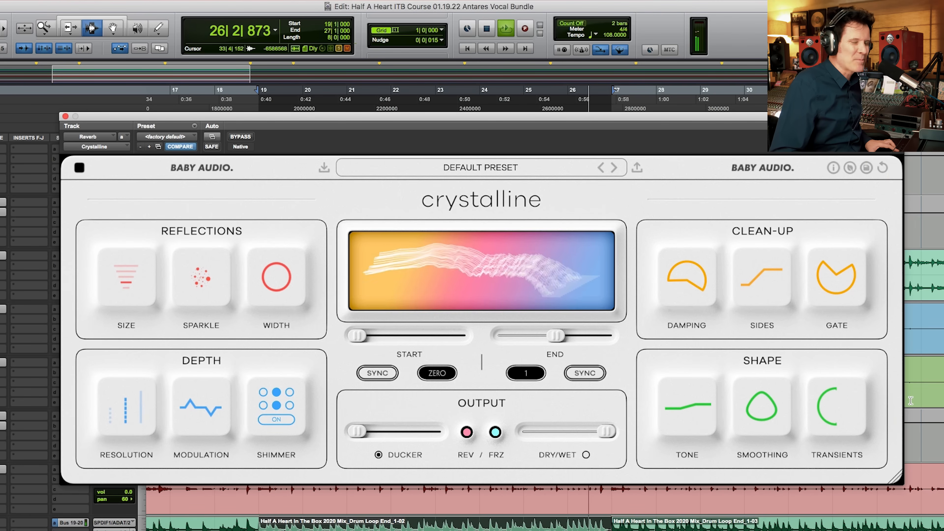
mouse_move(823, 416)
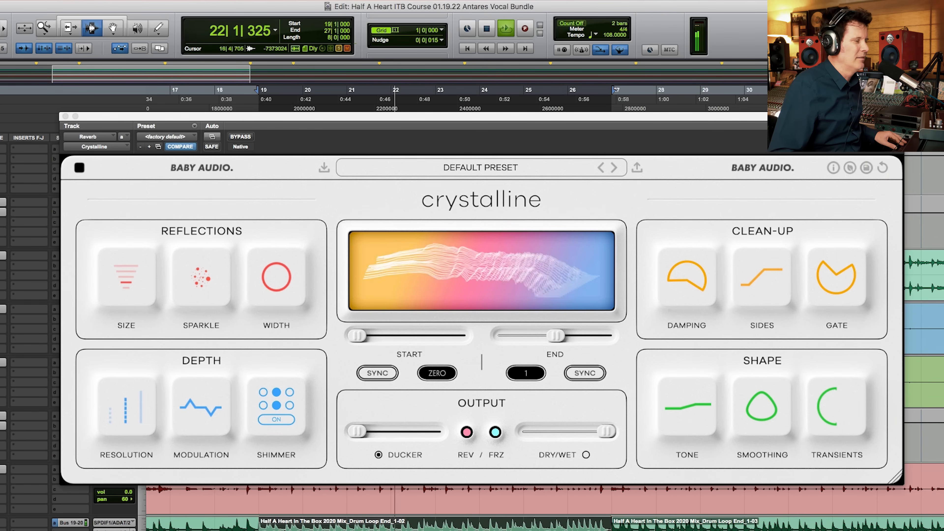
left_click_drag(821, 415, 841, 151)
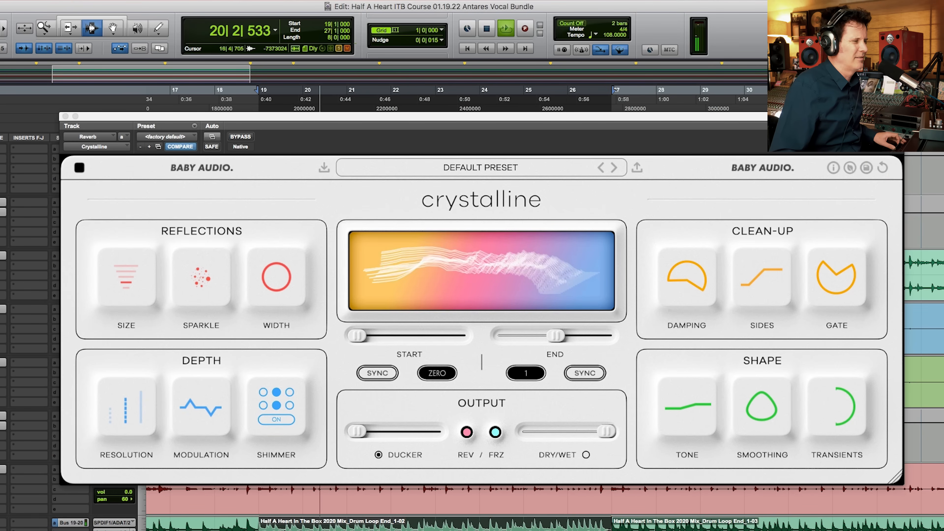
mouse_move(849, 424)
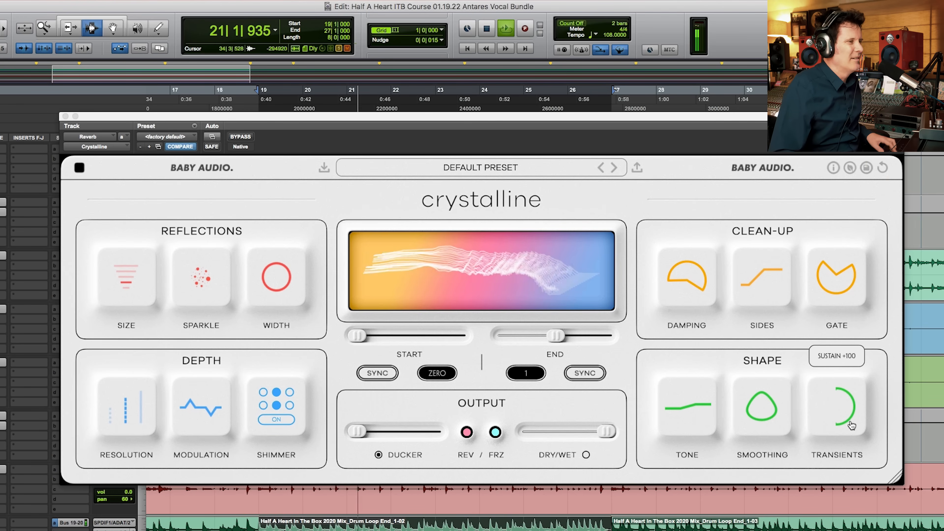
Step: Stop playback and compare the reverb Start time's millisecond and tempo-sync modes, leaving it on SYNC
key("space")
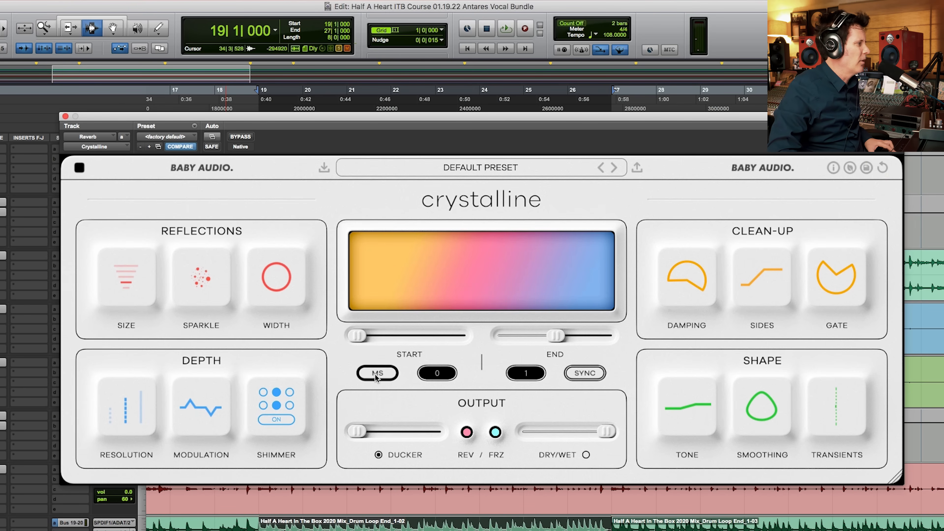
left_click(382, 374)
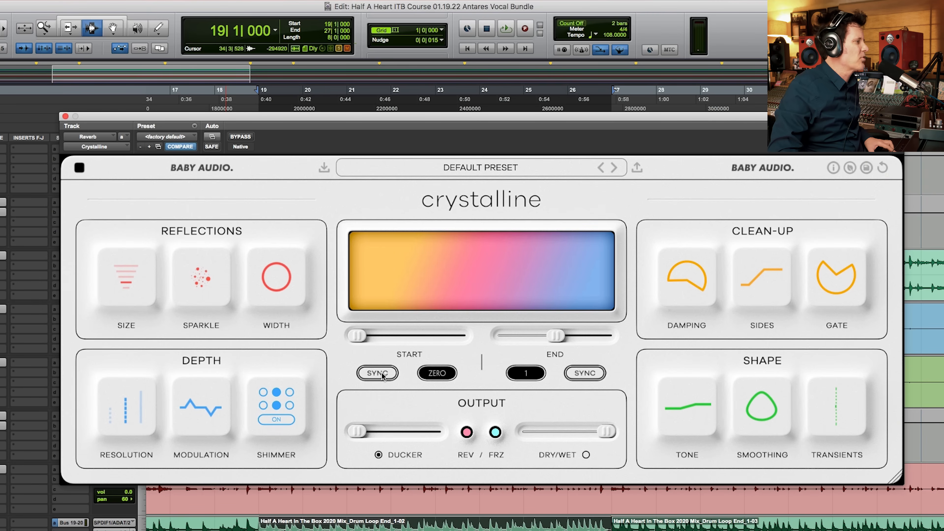
left_click(382, 375)
left_click(382, 375)
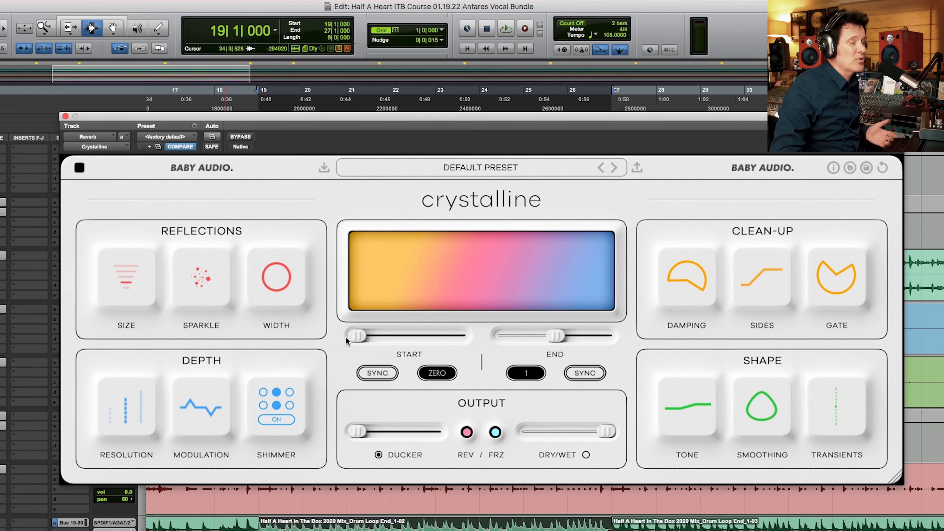
Step: Audition synced Start times of 1/64, 1/32, 1/16, 1/8 and 1/4 during playback, and return Start to ZERO
left_click_drag(363, 334, 365, 334)
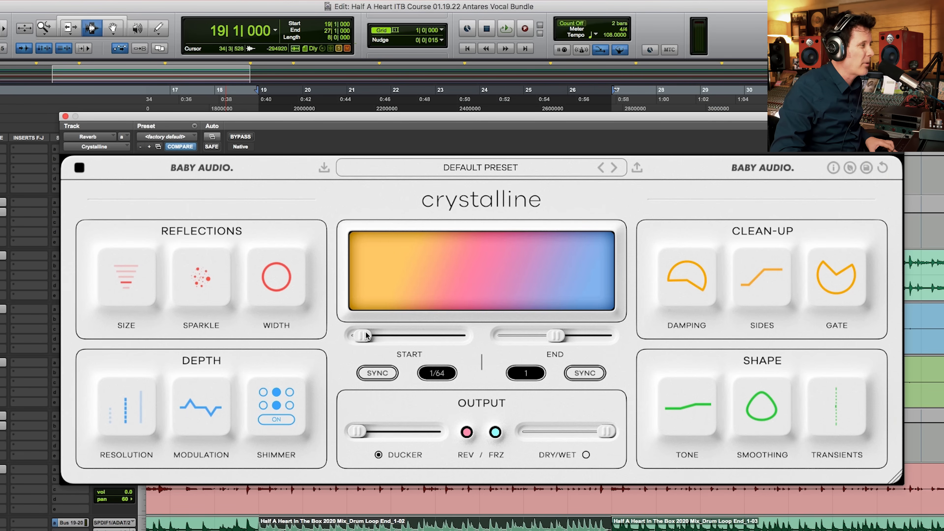
key("space")
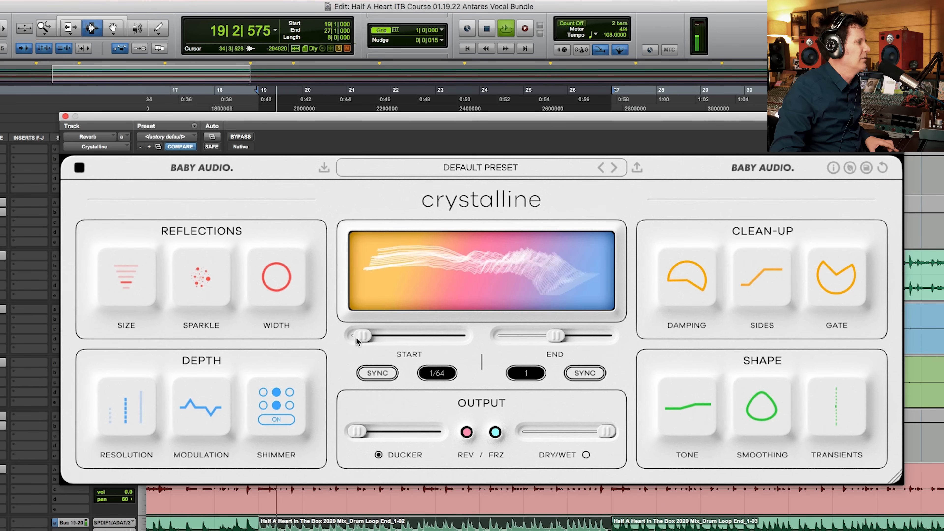
left_click_drag(360, 336, 368, 335)
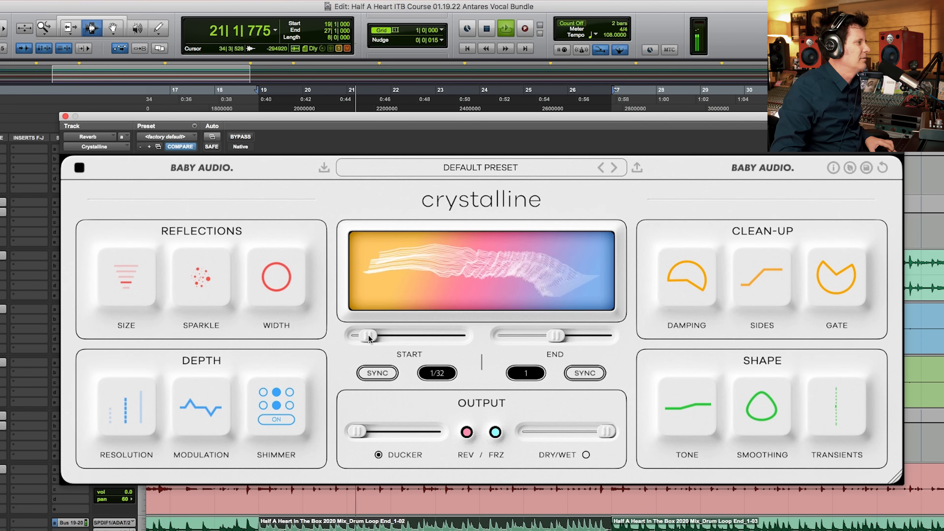
left_click_drag(368, 335, 372, 336)
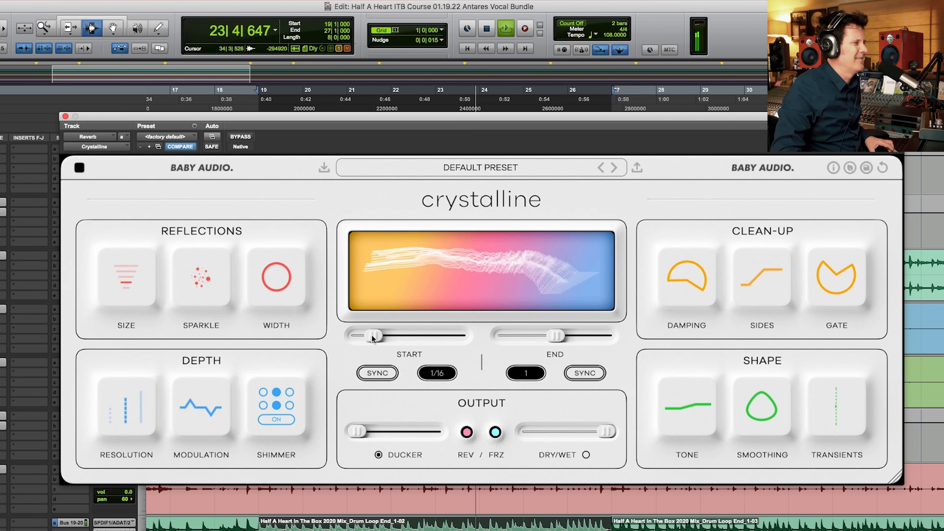
left_click_drag(372, 337, 376, 338)
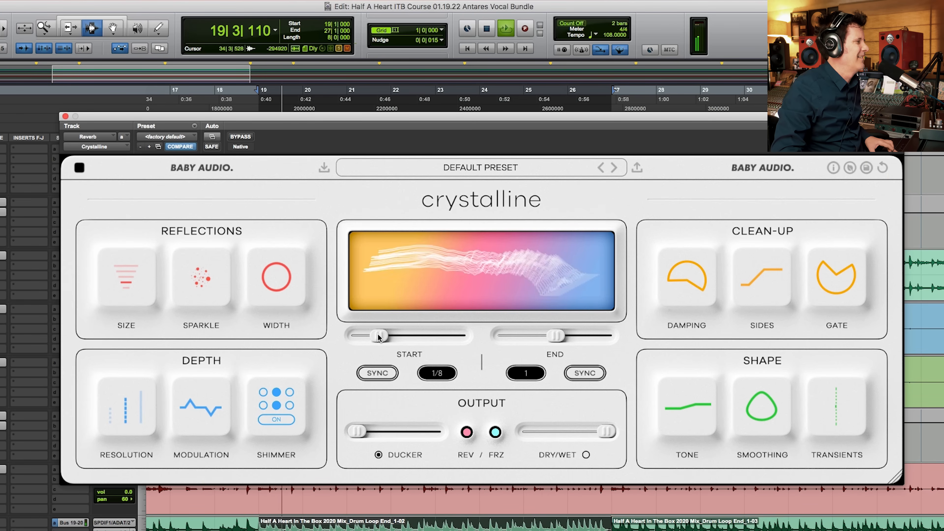
left_click_drag(378, 337, 386, 338)
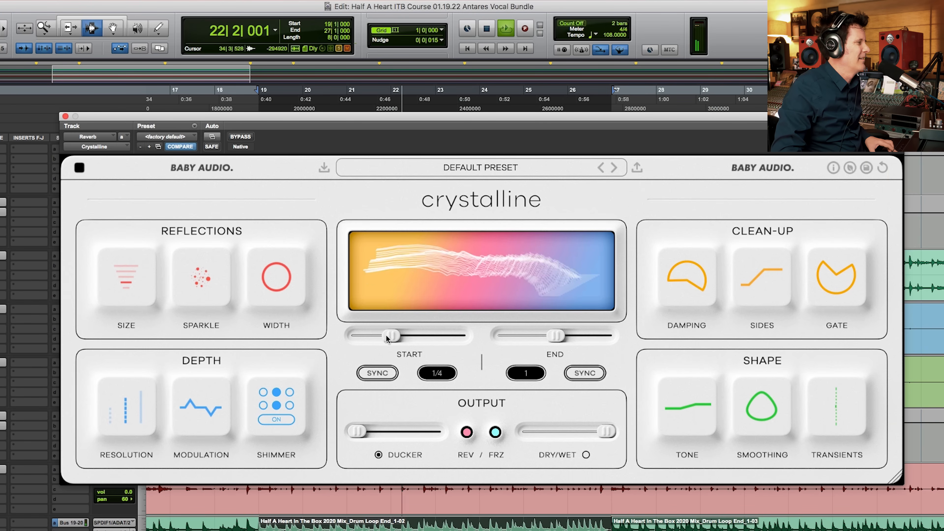
left_click_drag(386, 337, 323, 334)
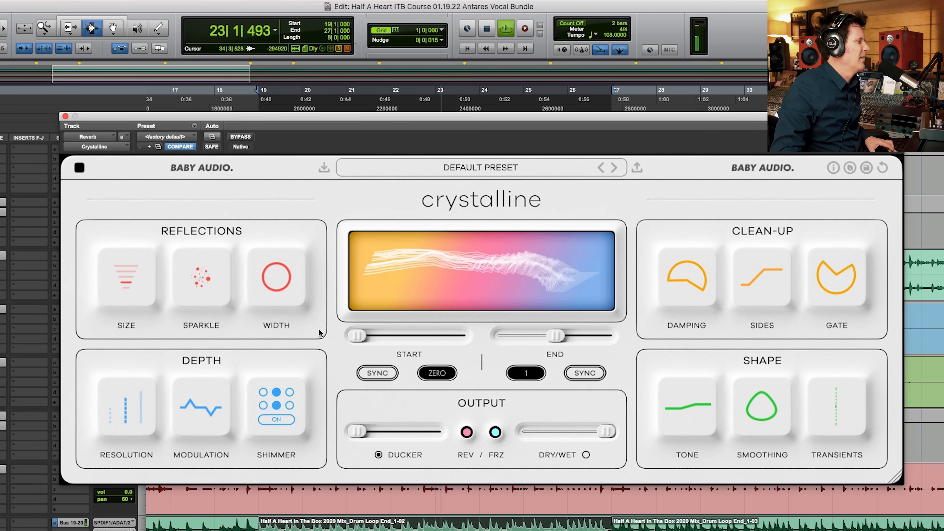
Step: Shorten the reverb's End time to 1/4 and to 1/8 during playback, and stop the loop
left_click_drag(553, 342, 511, 338)
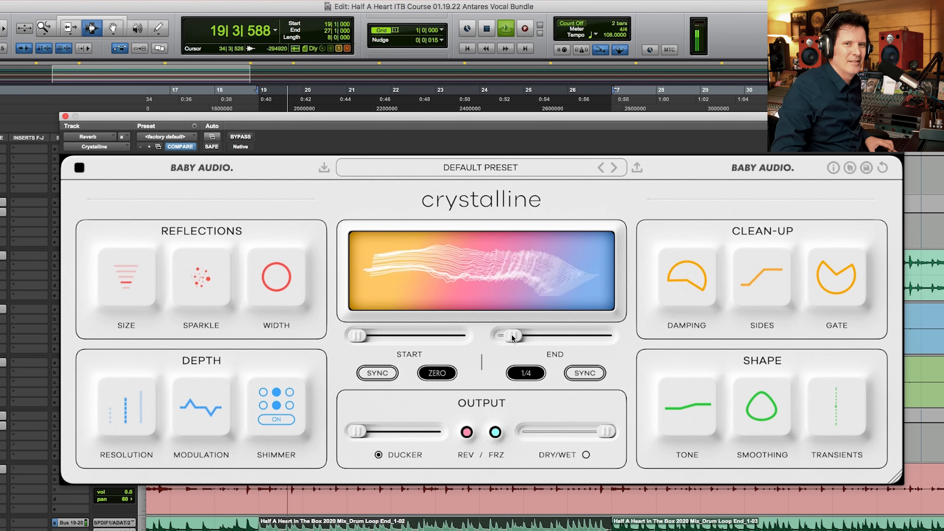
left_click_drag(511, 337, 508, 338)
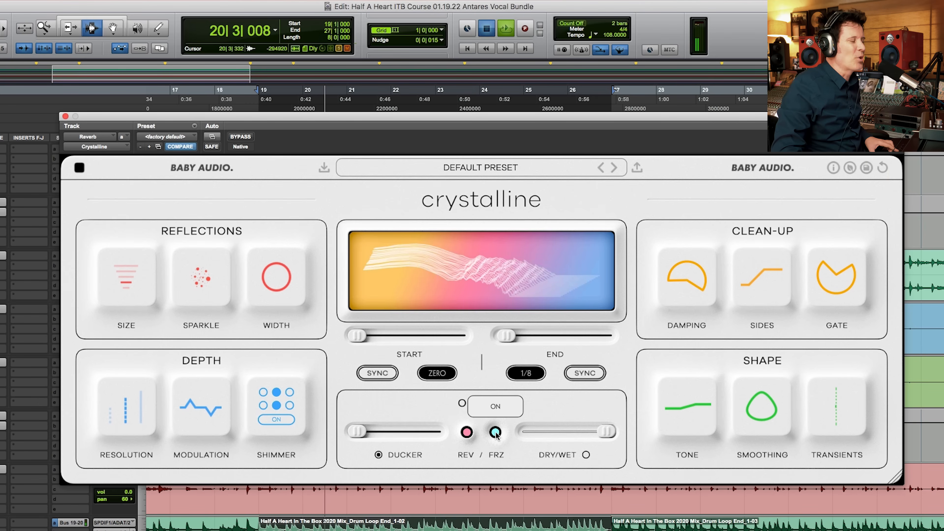
key("space")
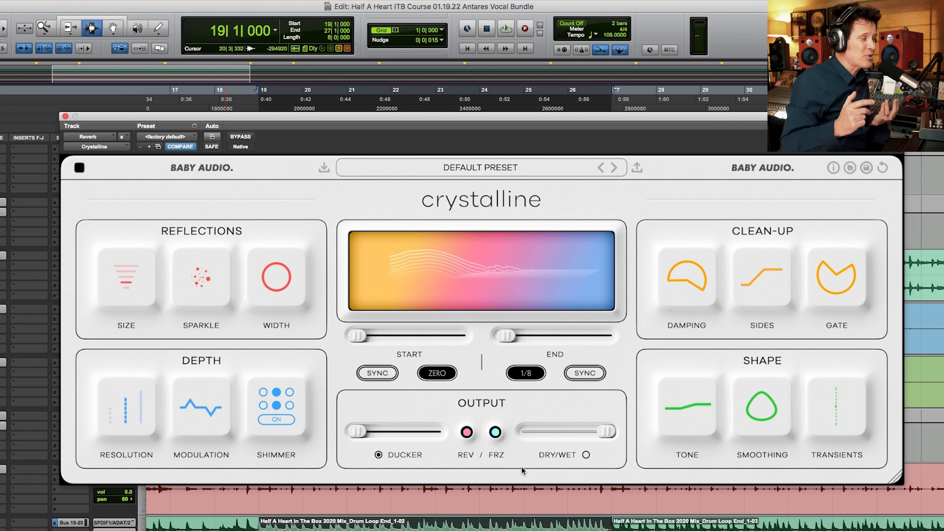
Step: Audition the reverb's Freeze by switching it on and off over repeated playback of the loop, leaving it on
key("space")
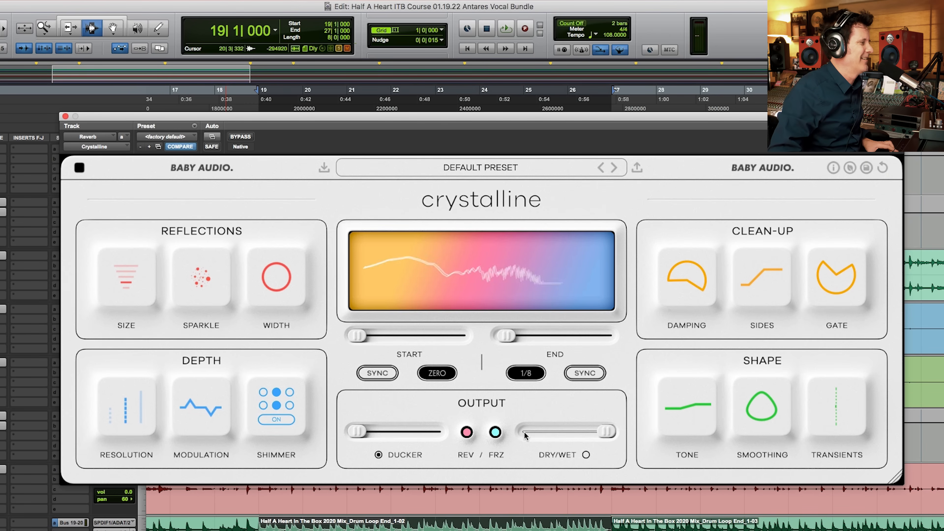
left_click(495, 433)
left_click(496, 433)
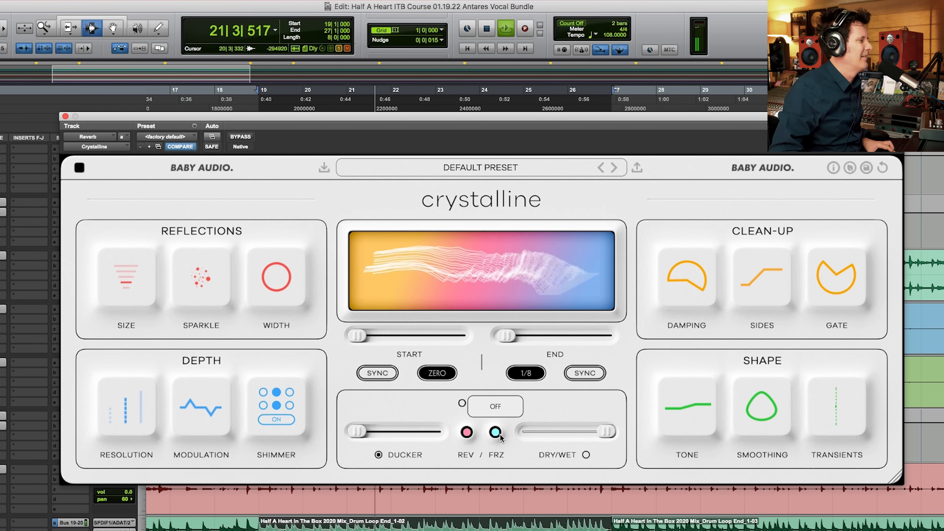
key("space")
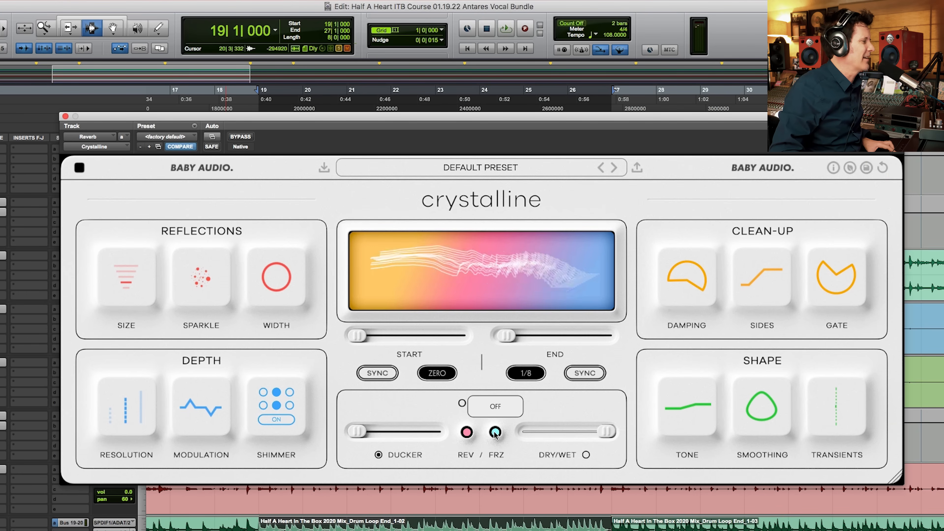
left_click(496, 432)
key("space")
left_click(495, 432)
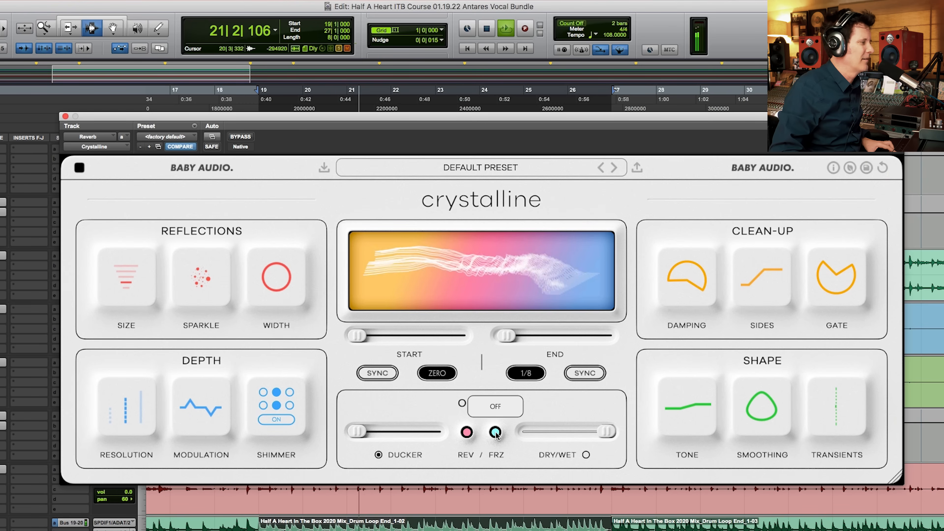
left_click(495, 433)
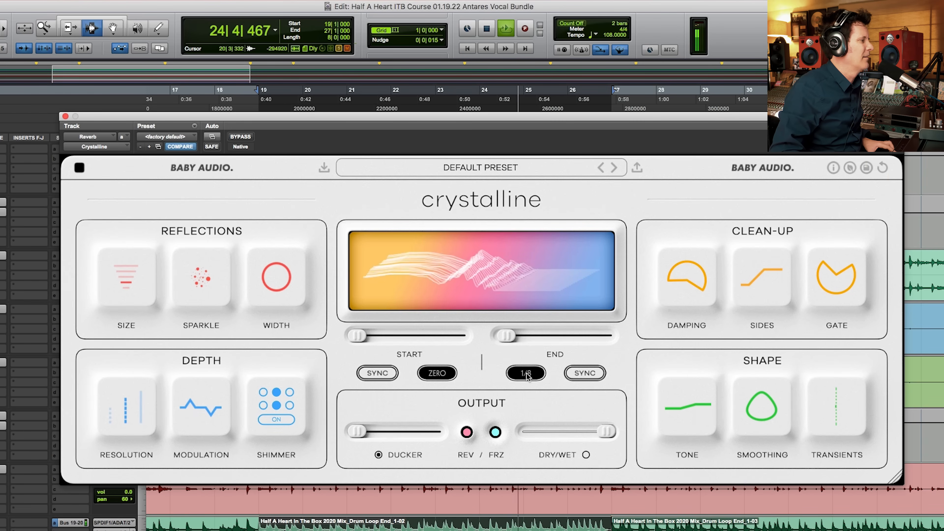
Step: Set the reverb's End time to 1, audition Freeze at that length from the loop's start, and stop playback
left_click_drag(507, 336, 556, 336)
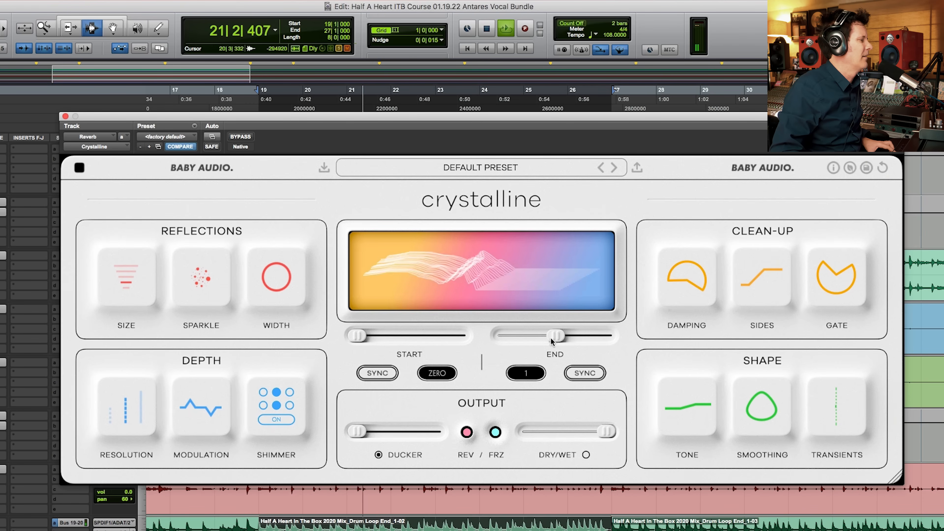
key("space")
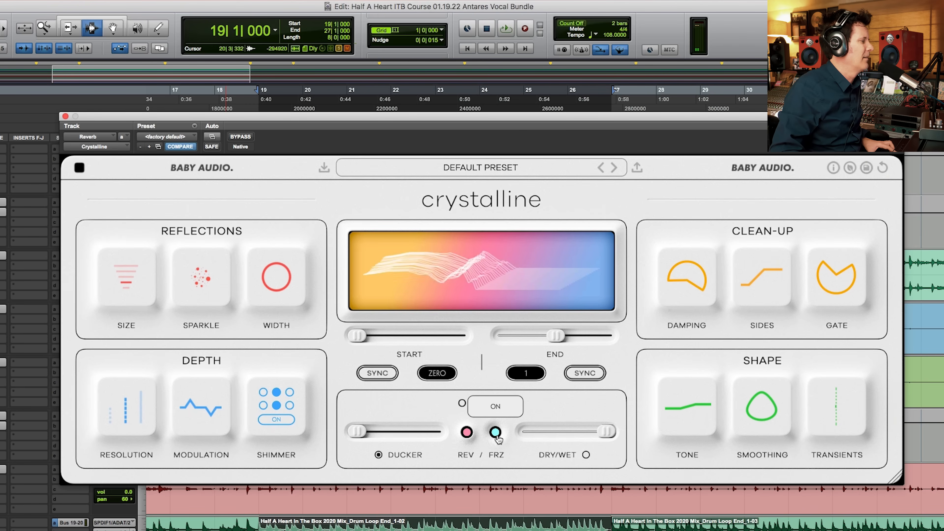
left_click(496, 433)
key("space")
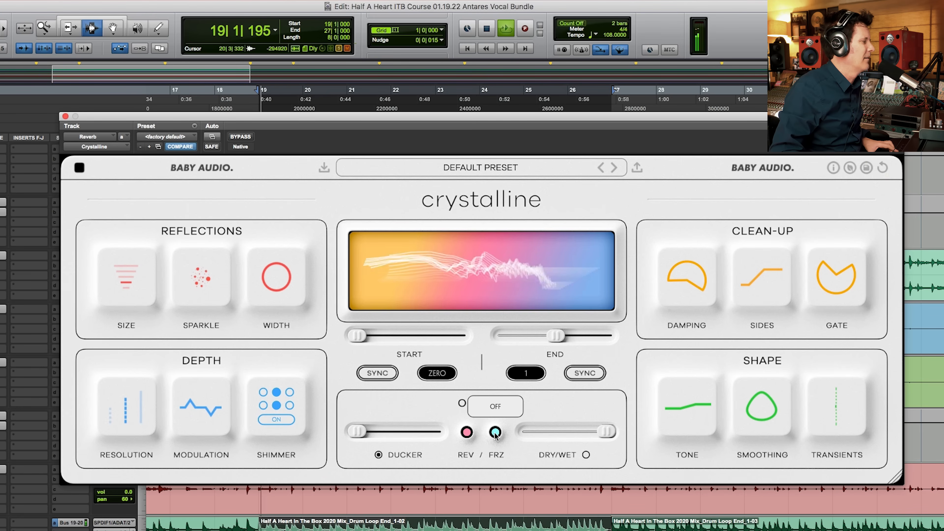
left_click(495, 433)
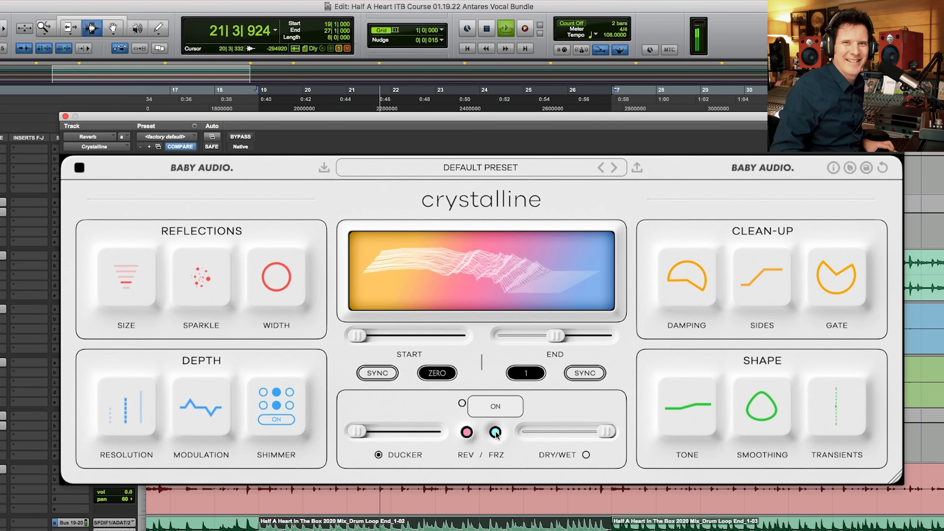
key("space")
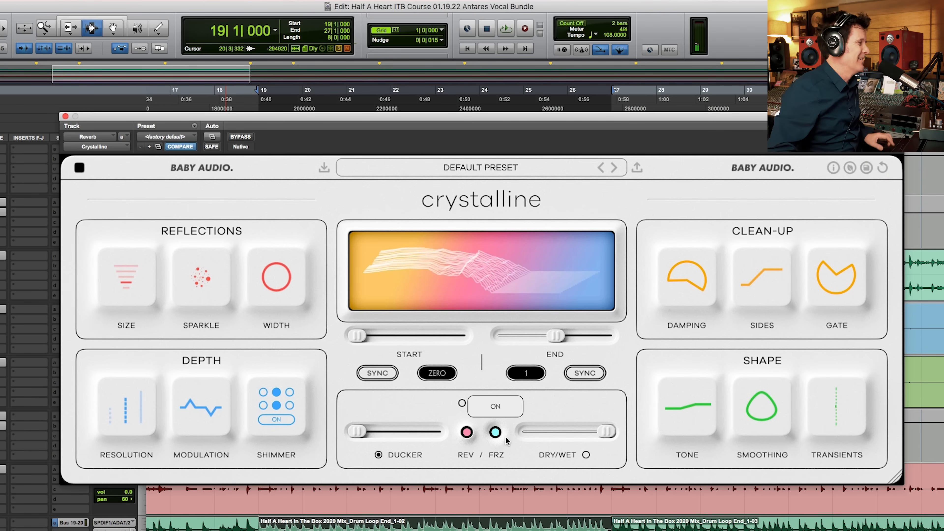
Step: Turn on the reverb's REV option, play the loop, and stop playback
left_click(469, 434)
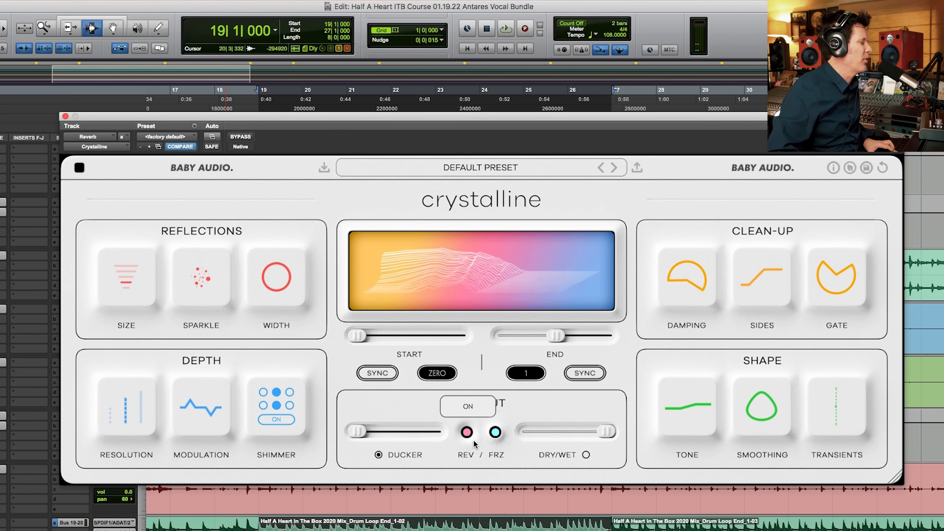
key("space")
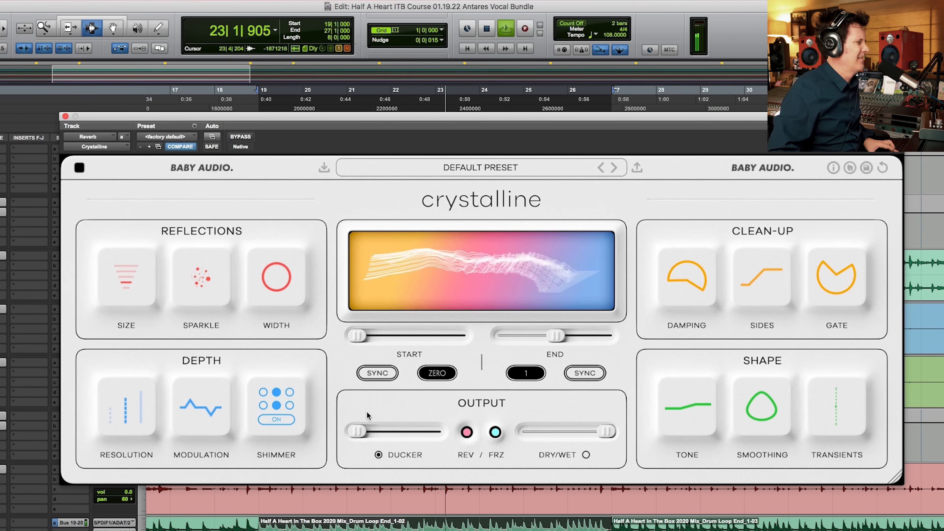
mouse_move(372, 431)
key("space")
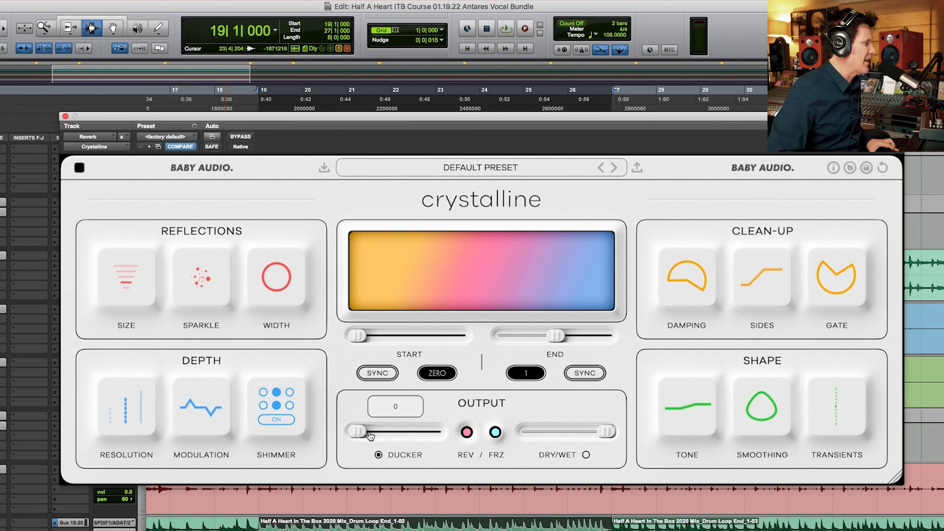
Step: Raise the reverb's Ducker through 22, 45 and 55 to 80 while auditioning the loop, and stop playback
key("space")
left_click_drag(371, 432, 379, 432)
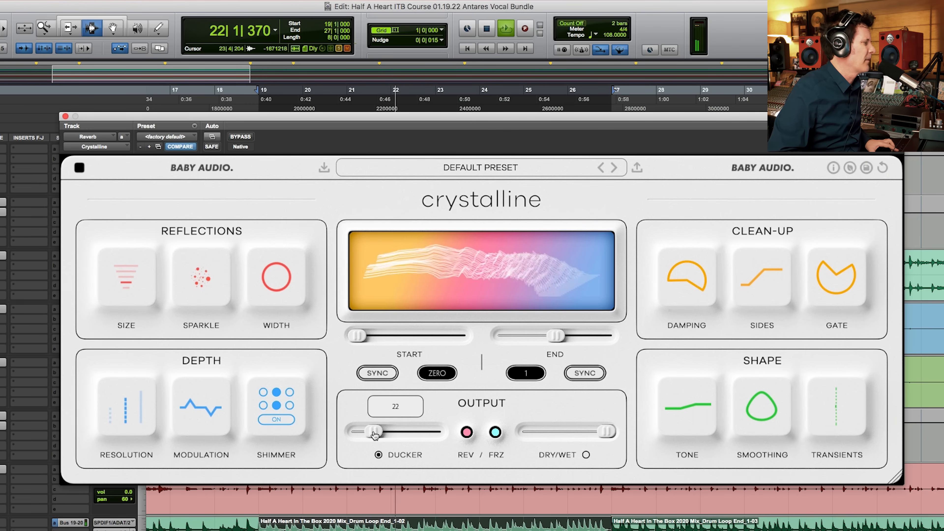
left_click_drag(386, 433, 392, 431)
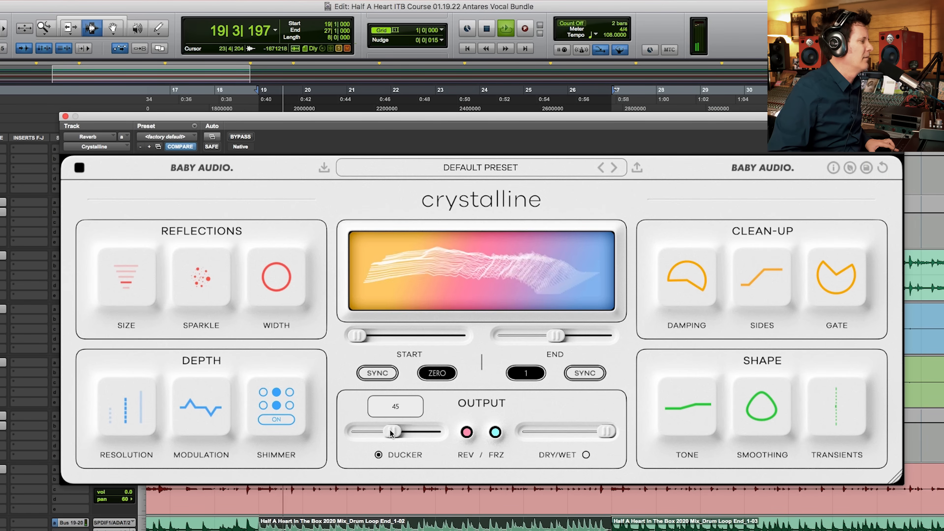
key("space")
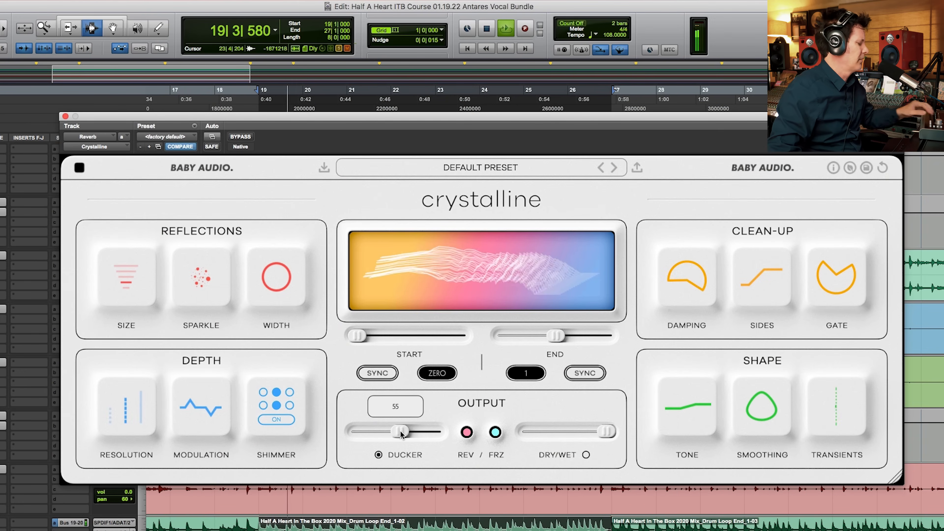
left_click_drag(402, 433, 418, 432)
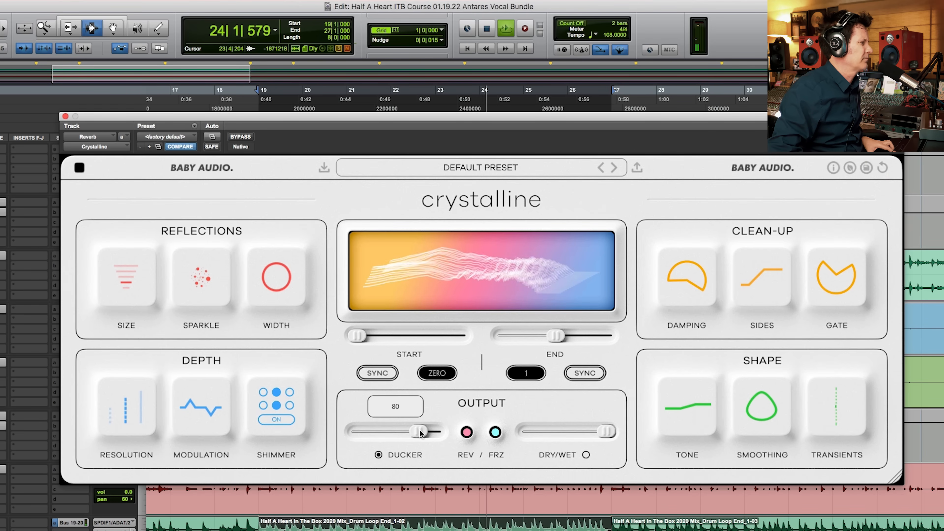
key("space")
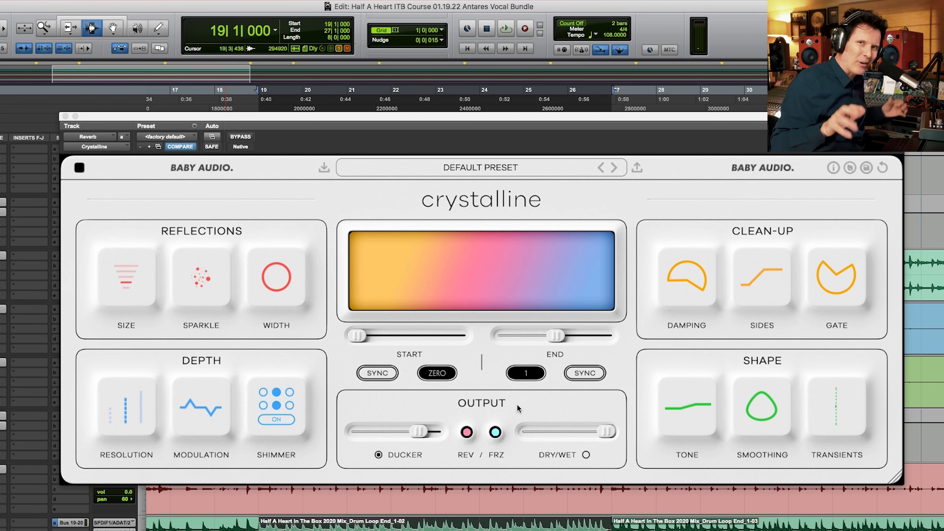
Step: Audition the loop with the raised Ducker amount and return the Ducker to 0 during playback
key("space")
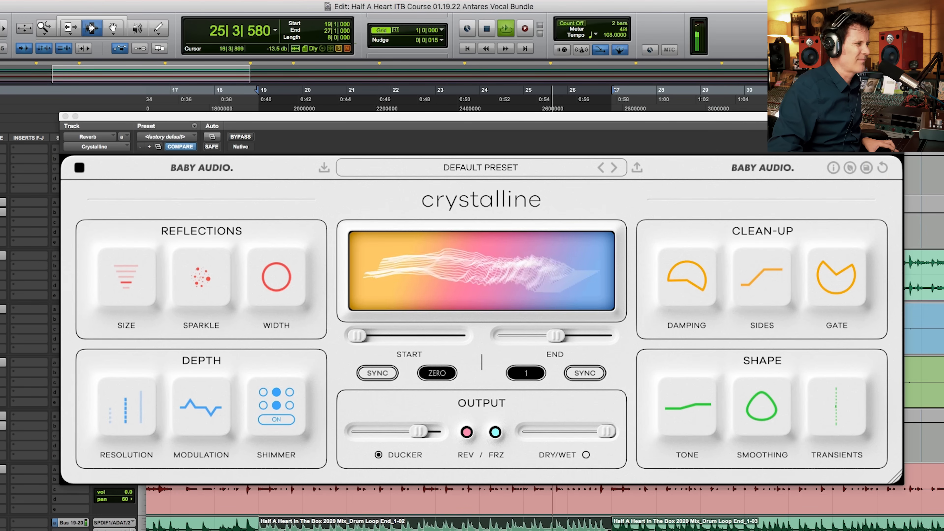
key("space")
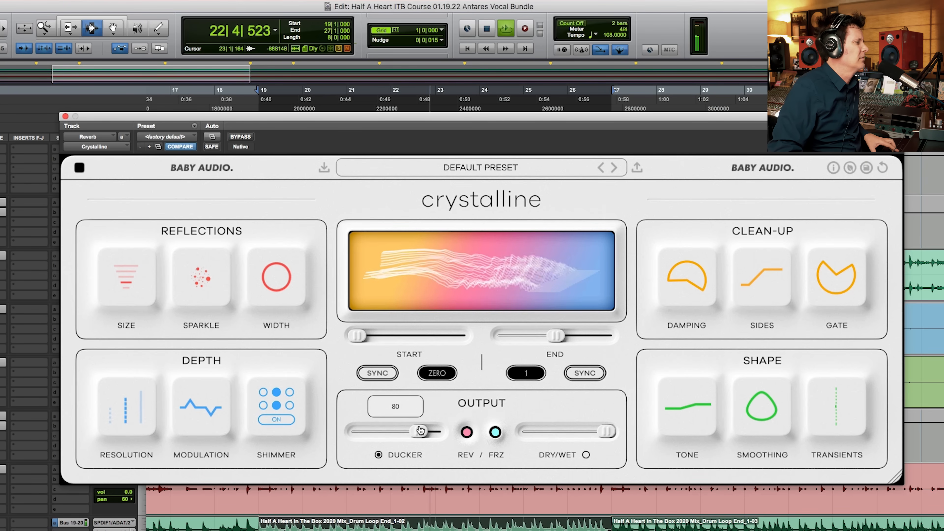
left_click(467, 432)
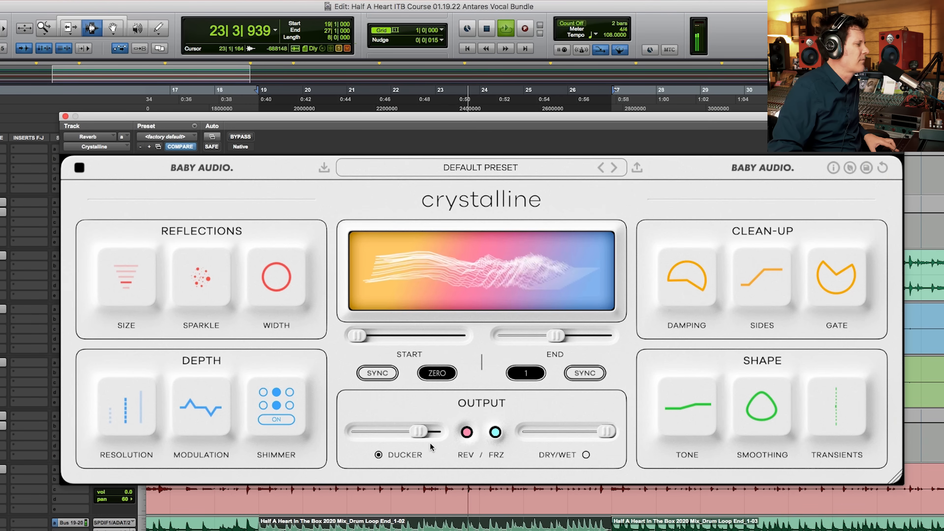
left_click_drag(420, 433, 273, 423)
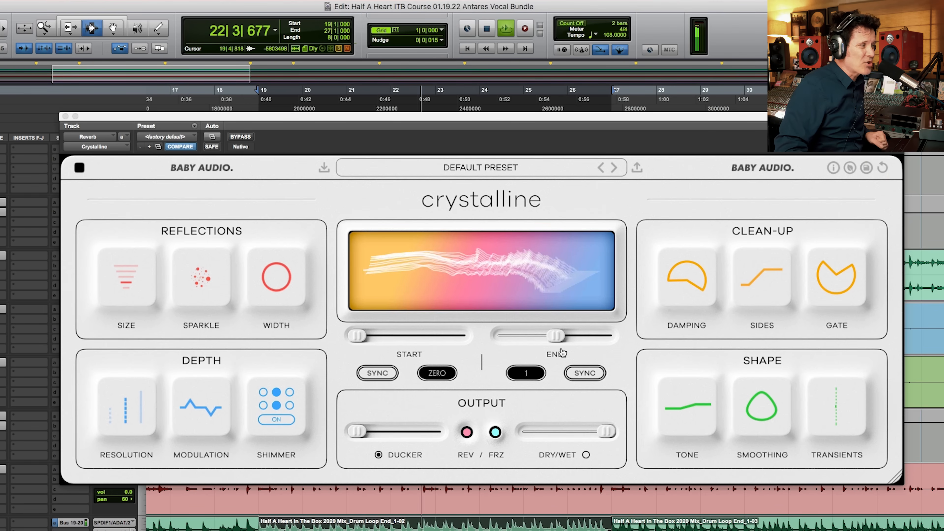
Step: Audition the drum loop with the reverb's End time at 1/4, 5/16, 1/2 and 1/16, return it to 1/4, and stop playback
key("space")
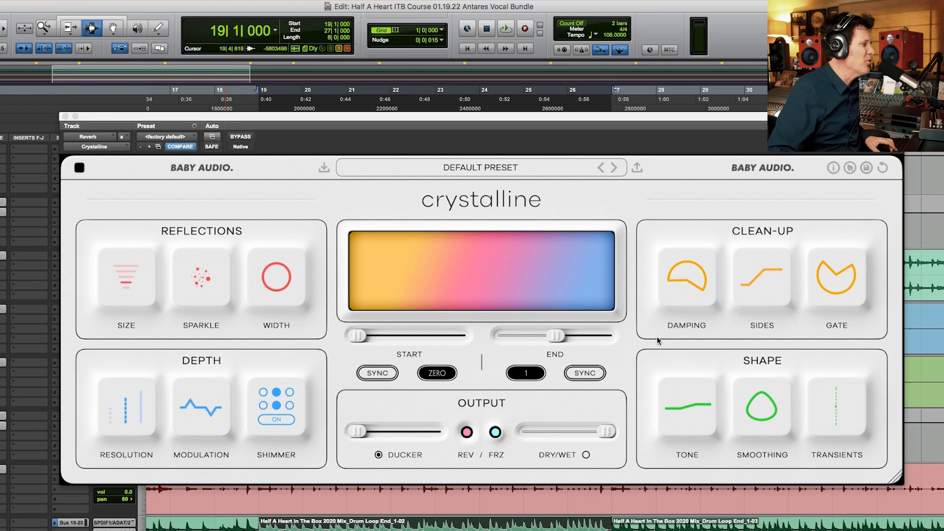
left_click_drag(560, 337, 516, 335)
key("space")
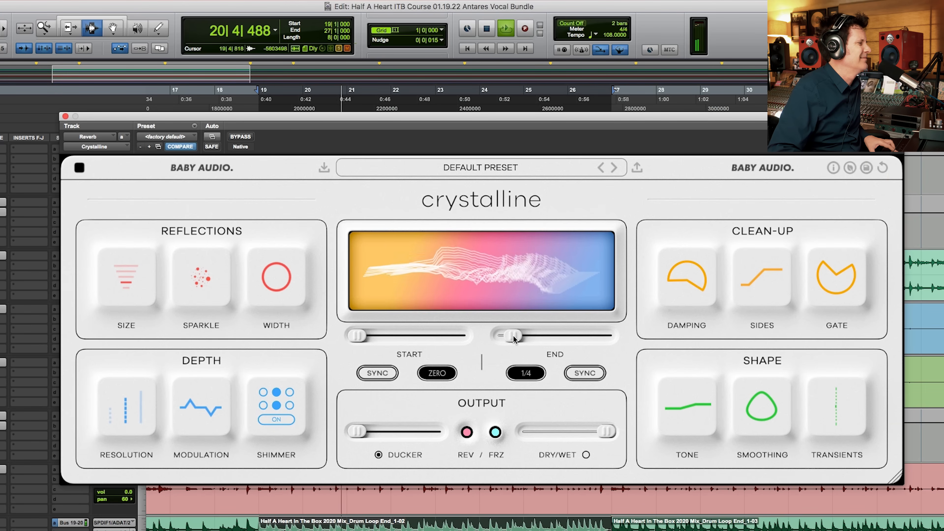
left_click_drag(514, 340, 515, 339)
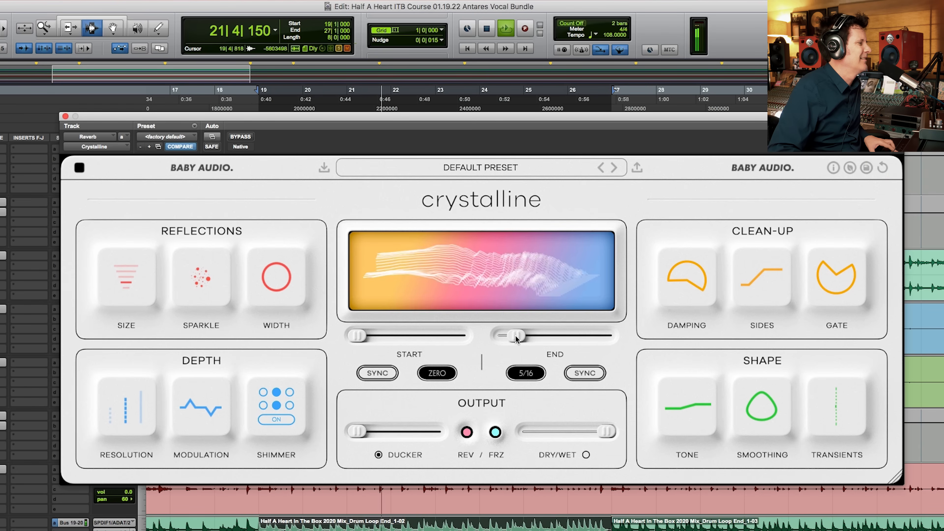
left_click_drag(516, 338, 525, 339)
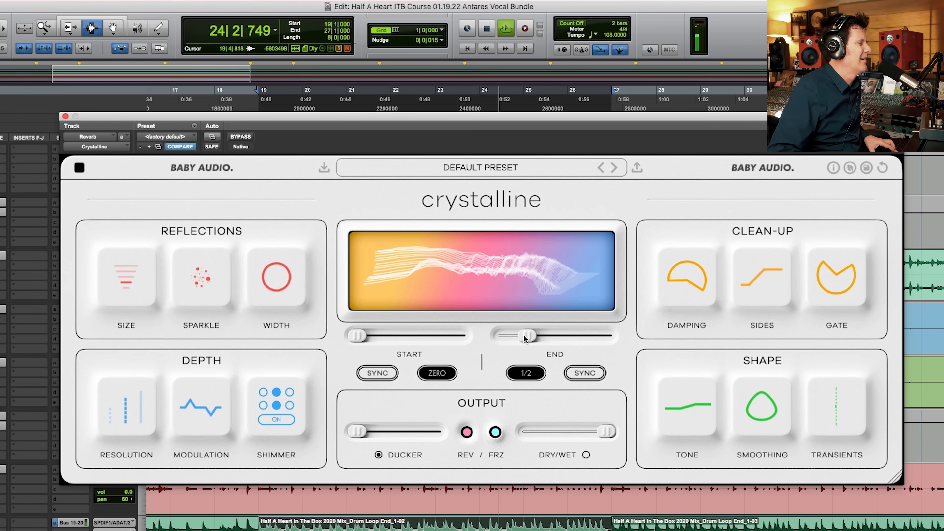
left_click_drag(524, 337, 498, 336)
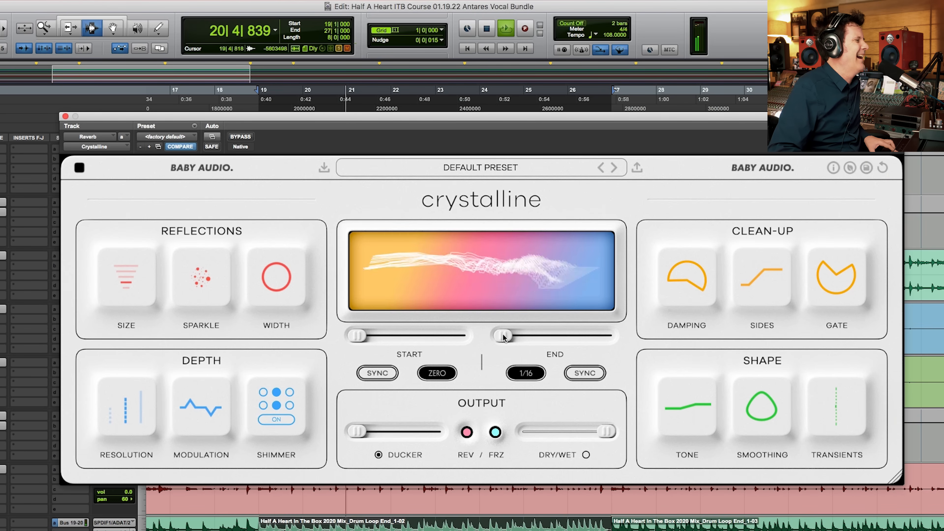
left_click_drag(504, 336, 514, 336)
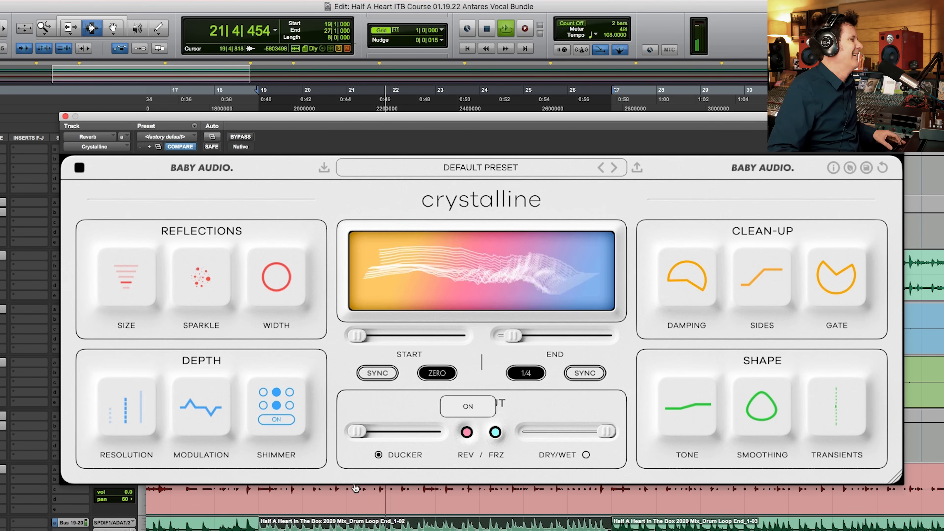
key("space")
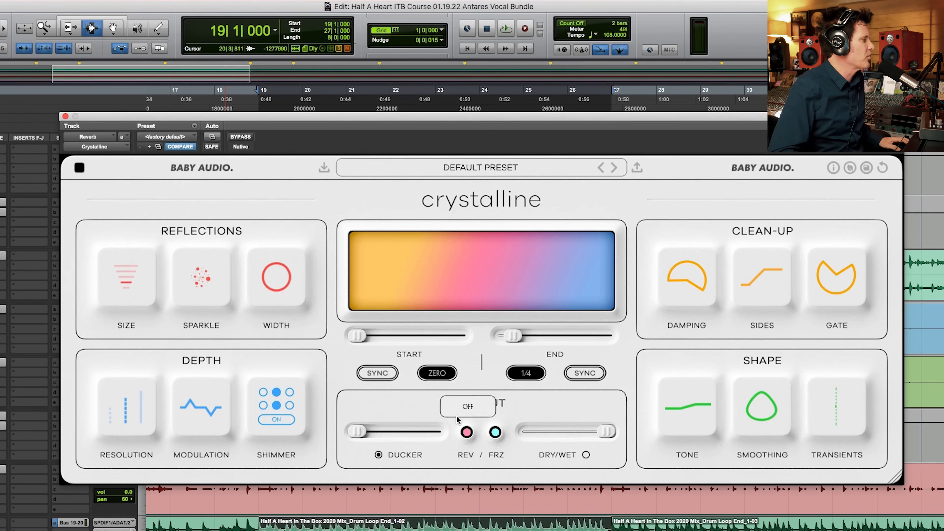
key("space")
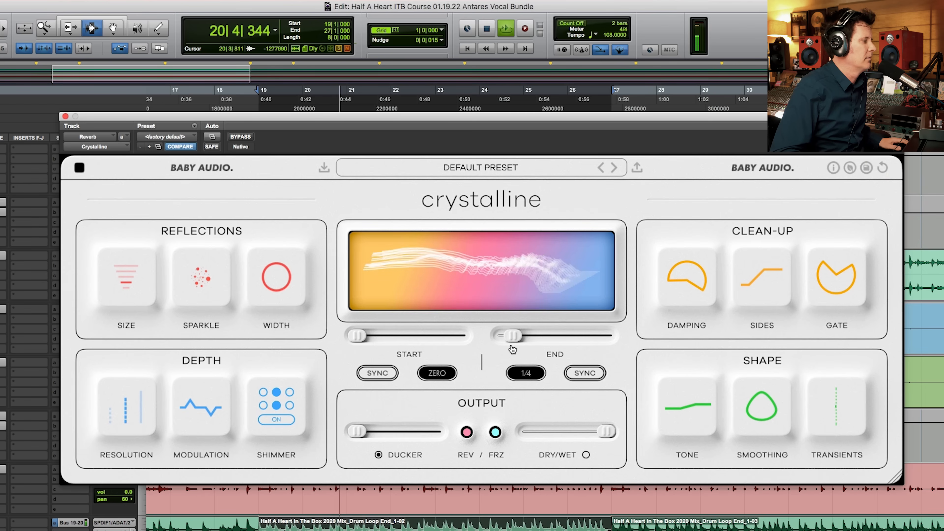
key("space")
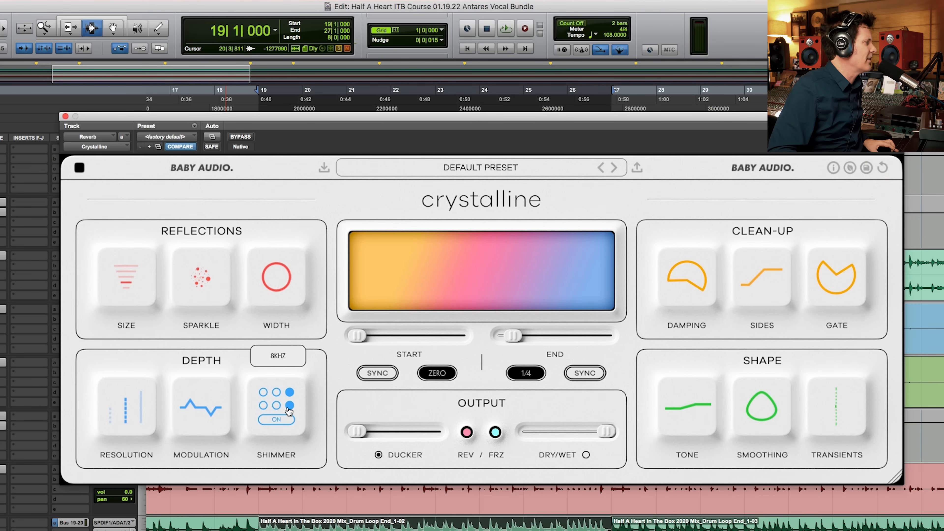
Step: Audition the Shimmer at 6X and 8 kHz on the loop, switch it to the middle frequency option, and stop playback
left_click(276, 405)
left_click(262, 406)
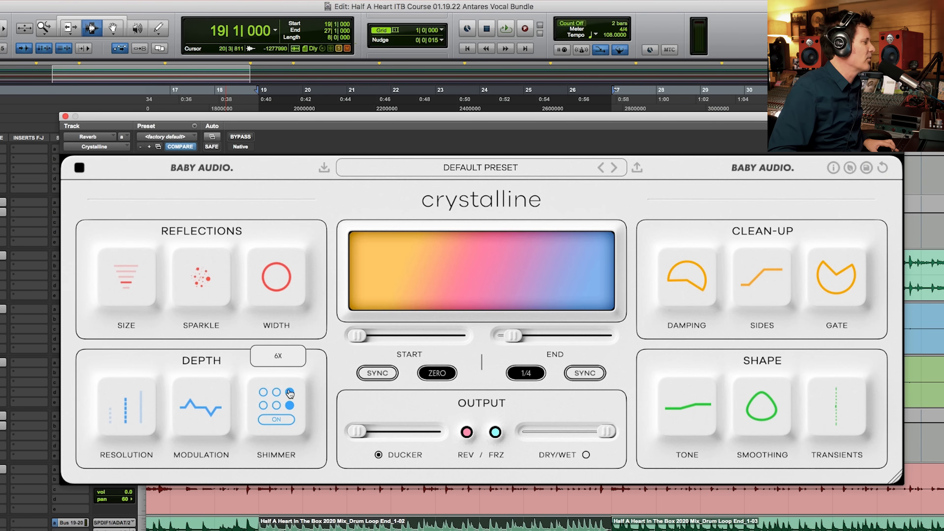
left_click(281, 419)
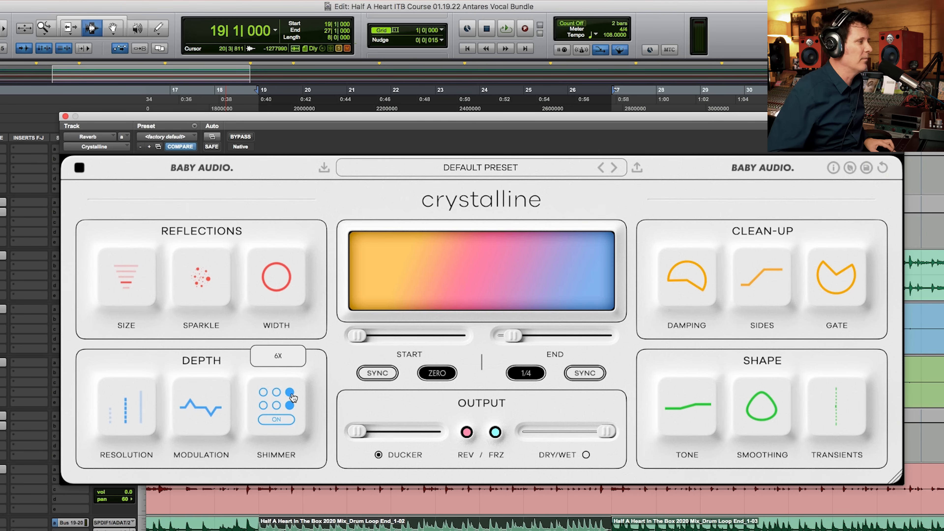
key("space")
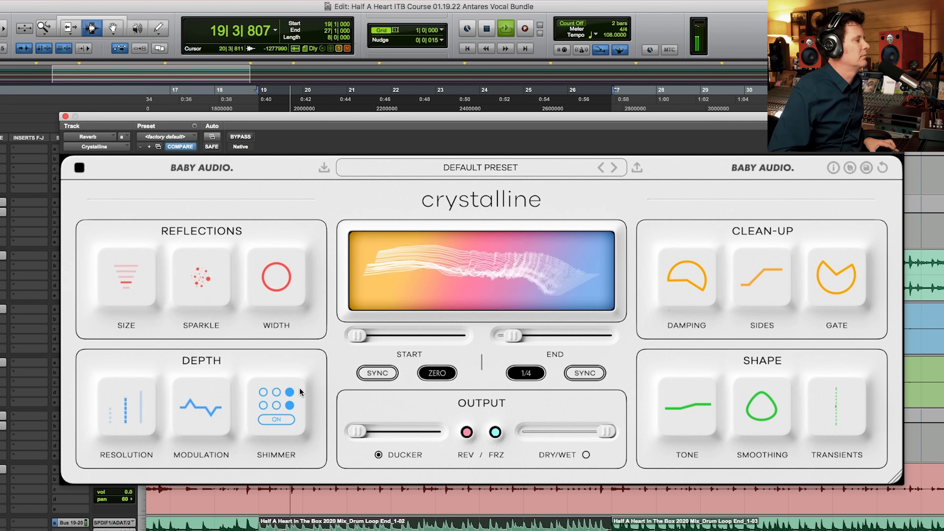
left_click(277, 406)
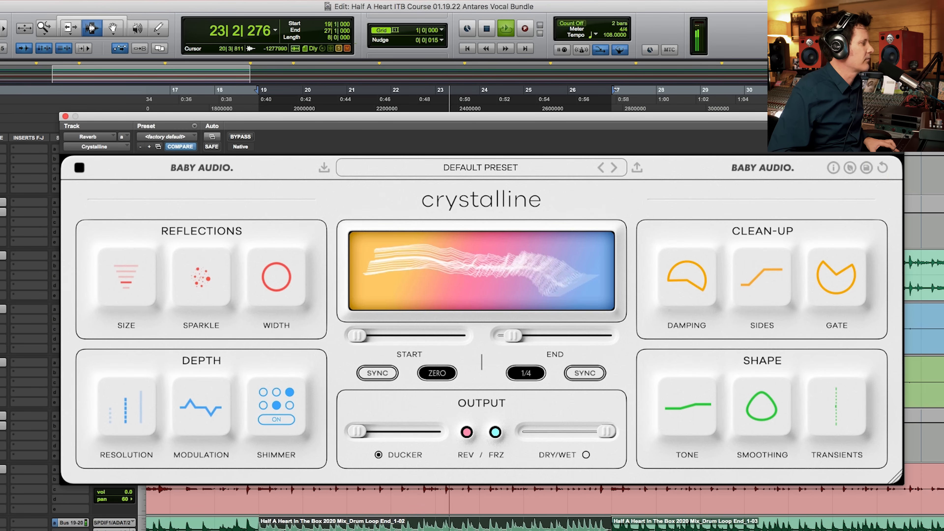
mouse_move(294, 409)
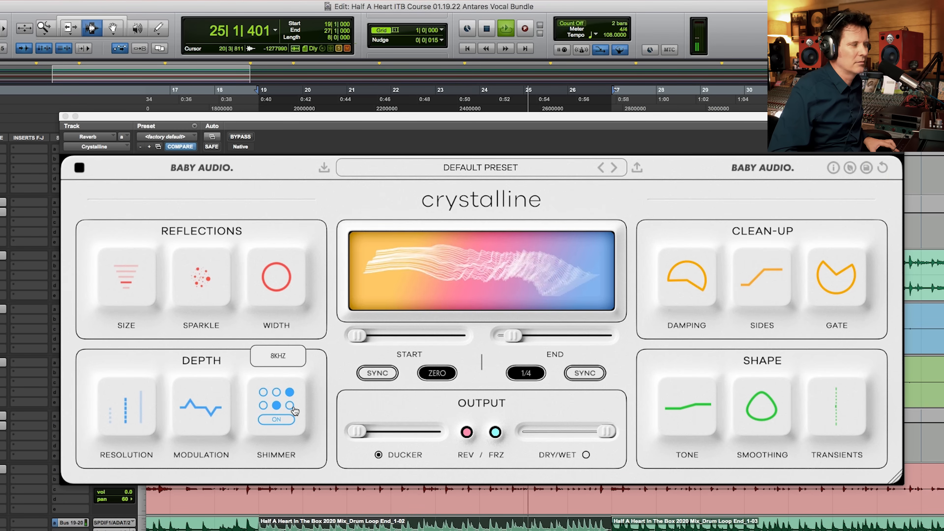
key("space")
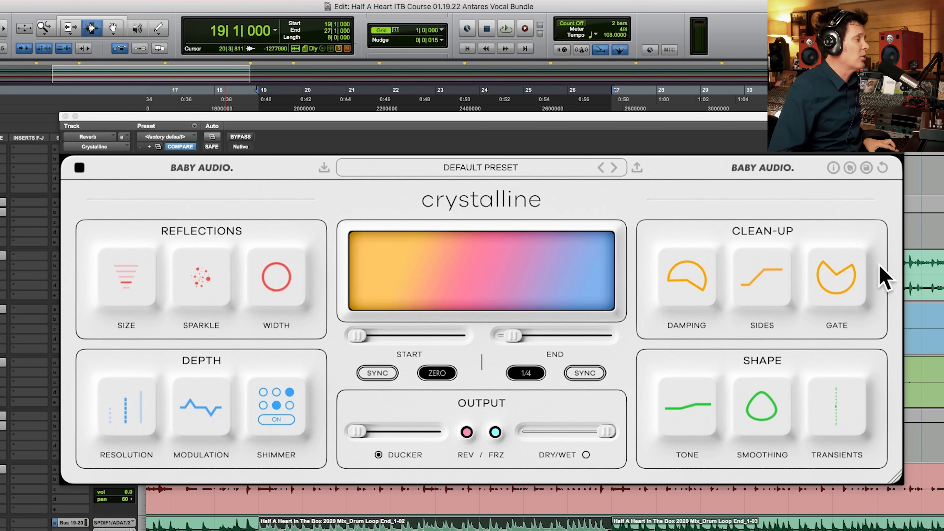
Step: Play the loop, audition the Clean-Up Gate with its threshold at -19 dB, and return the Gate to its original setting
mouse_move(834, 271)
key("space")
left_click_drag(834, 271, 832, 418)
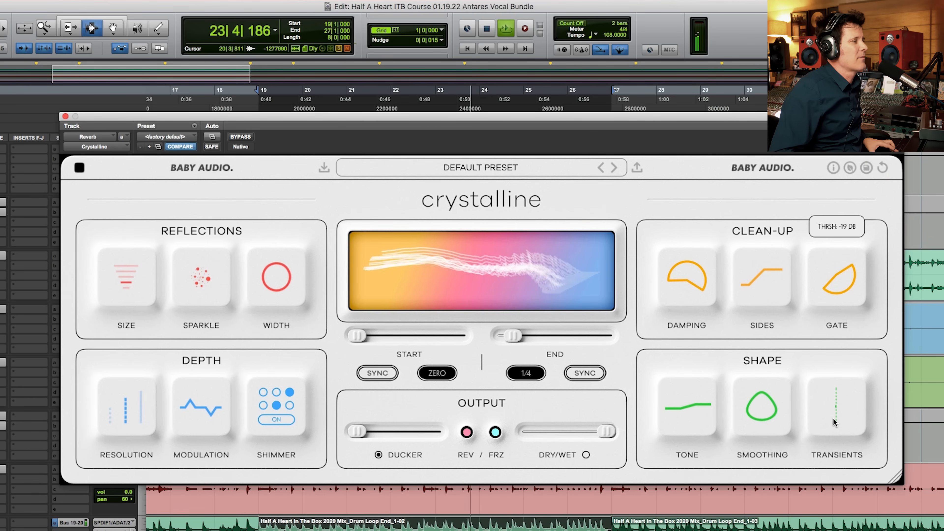
left_click_drag(832, 418, 821, 208)
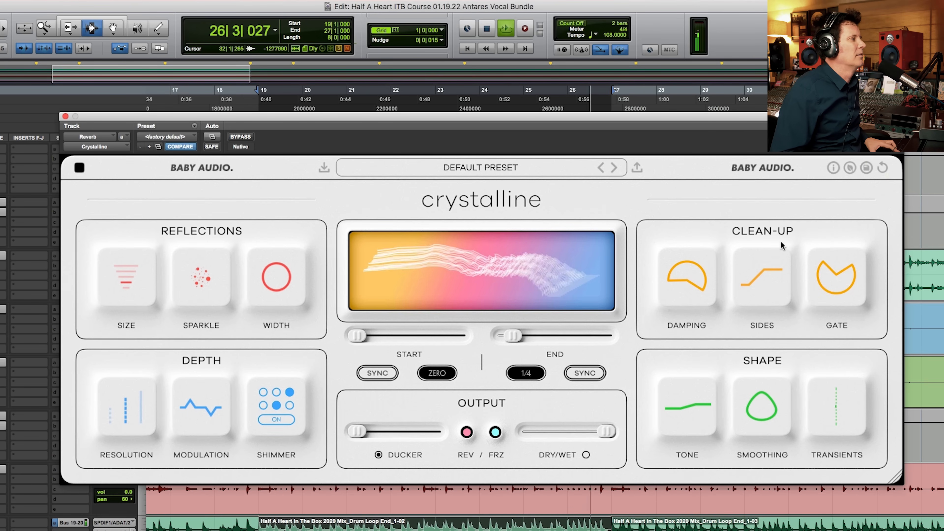
Step: Increase the reverb's Reflections Width while auditioning the loop, and stop playback
mouse_move(279, 278)
left_click_drag(282, 282, 289, 211)
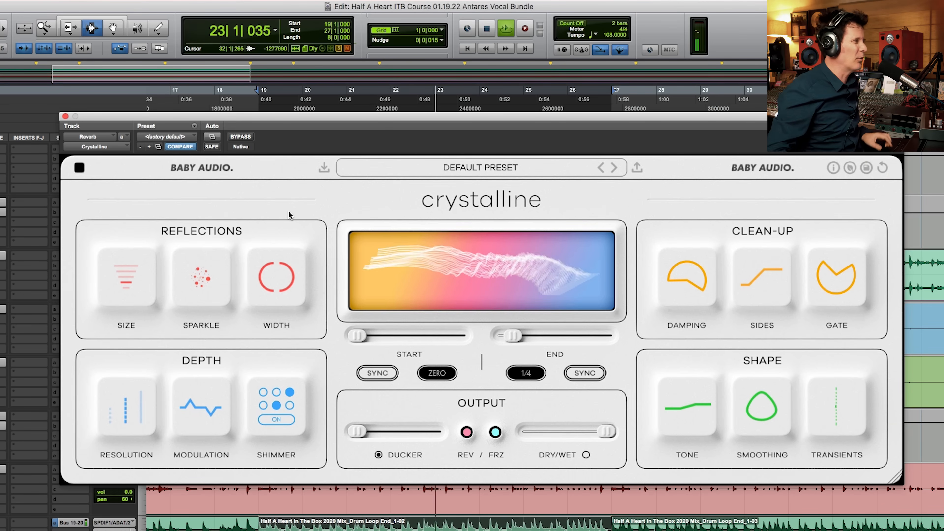
mouse_move(282, 262)
left_click_drag(279, 257, 284, 231)
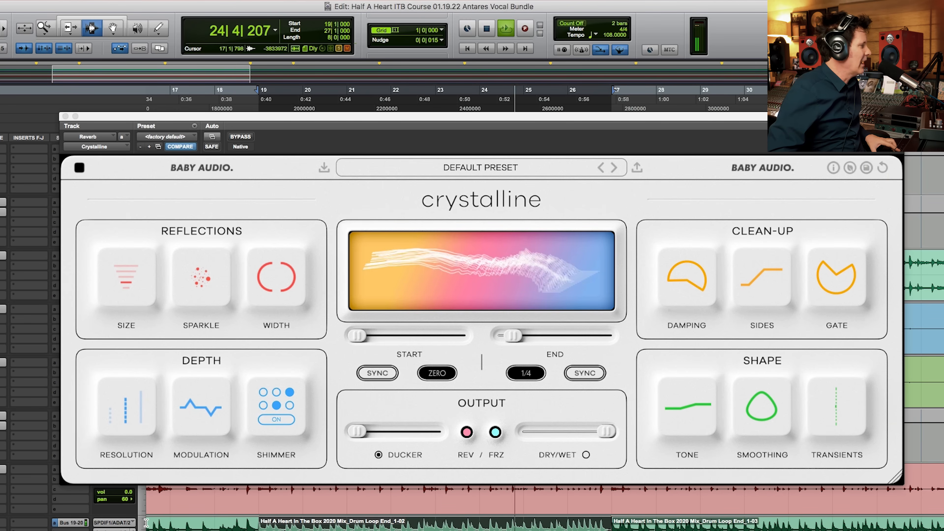
key("space")
Step: Play the loop, raise the reverb's Modulation to 81, and stop playback
mouse_move(210, 404)
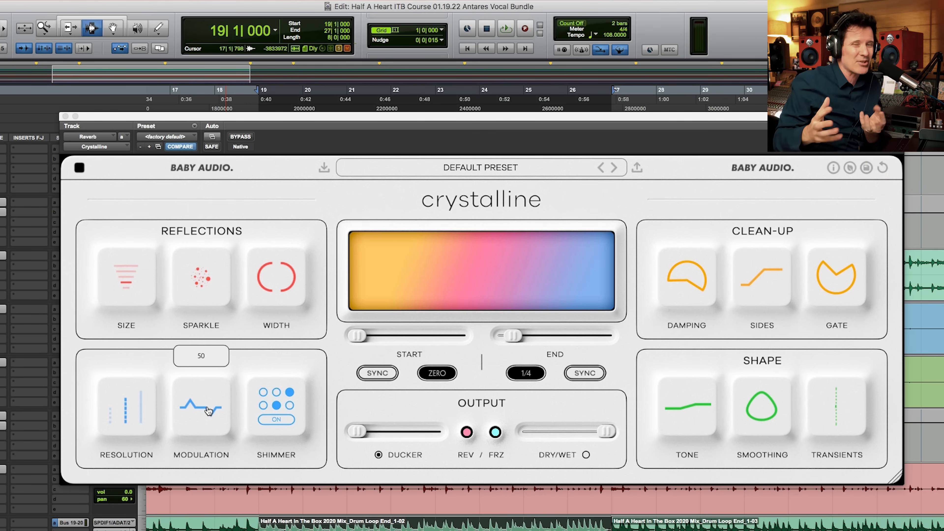
key("space")
left_click_drag(209, 410, 213, 355)
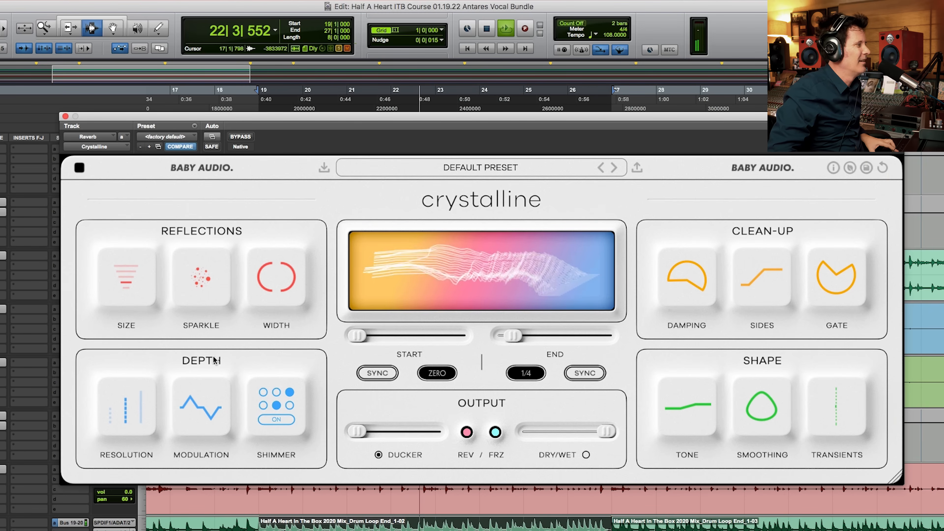
key("space")
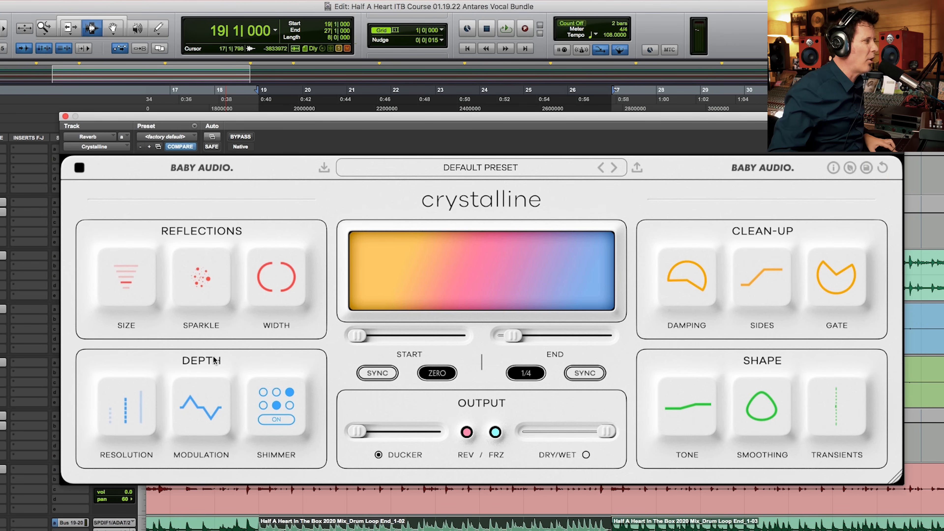
Step: Raise the reverb's Modulation to 100 while auditioning the loop, and stop playback
key("space")
mouse_move(197, 379)
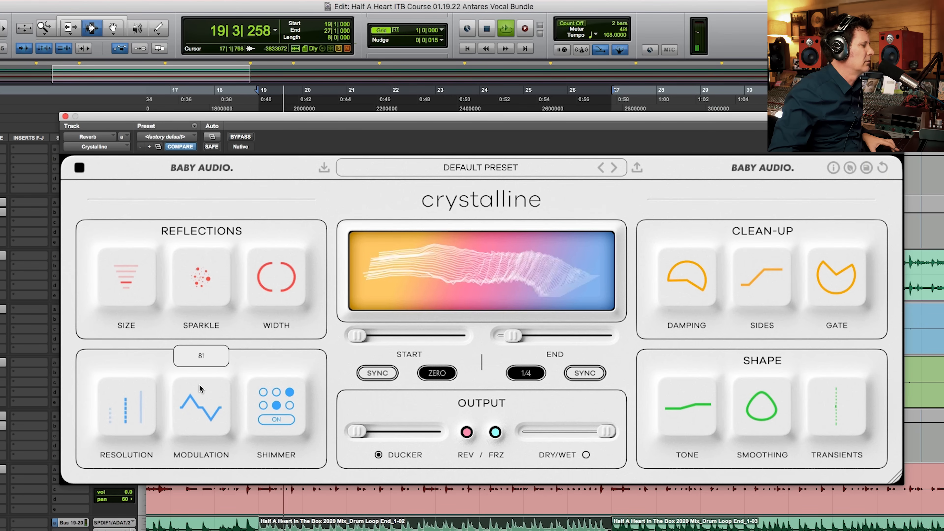
left_click_drag(202, 359, 224, 333)
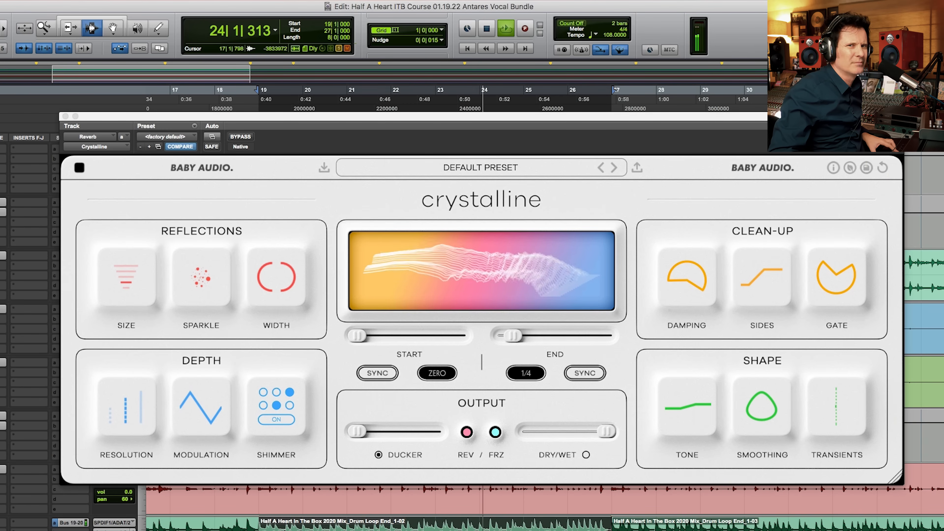
mouse_move(135, 417)
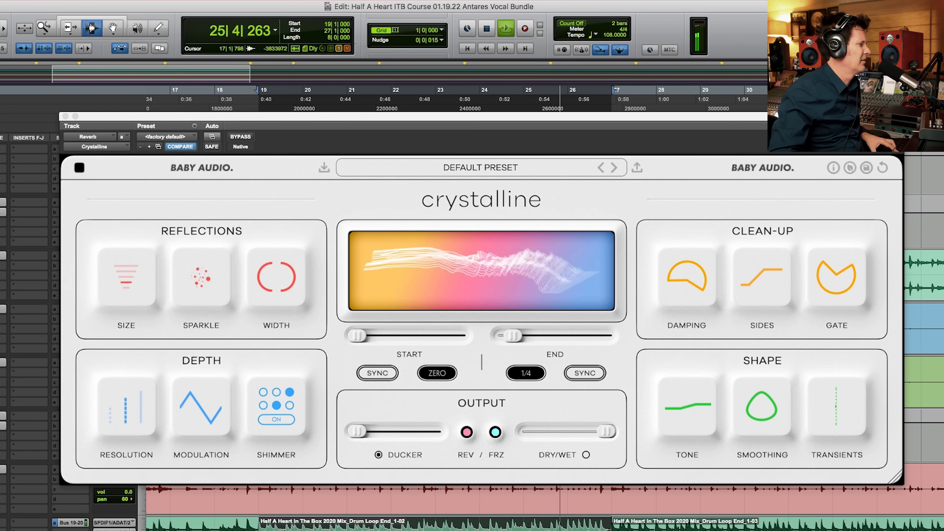
key("space")
mouse_move(203, 409)
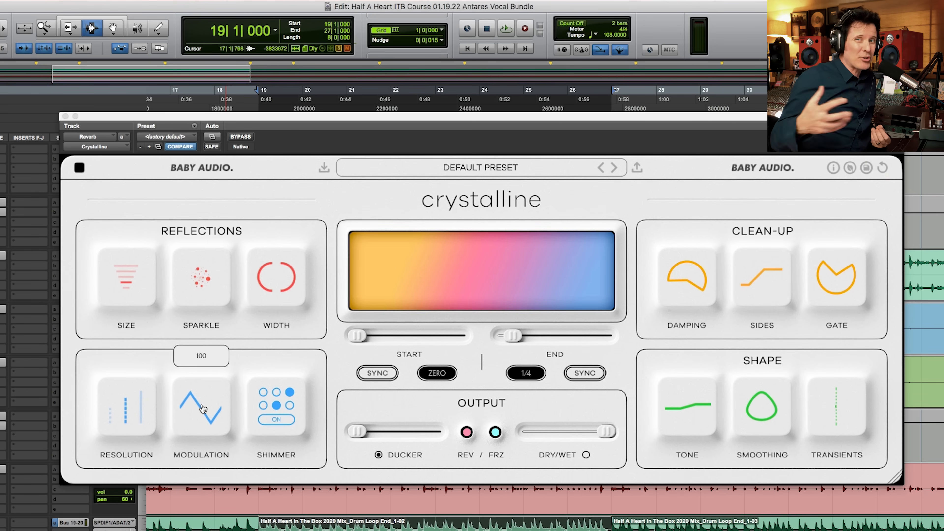
Step: Switch the reverb's Resolution between Basic and Pristine with playback stopped, ending on Pristine
left_click(114, 430)
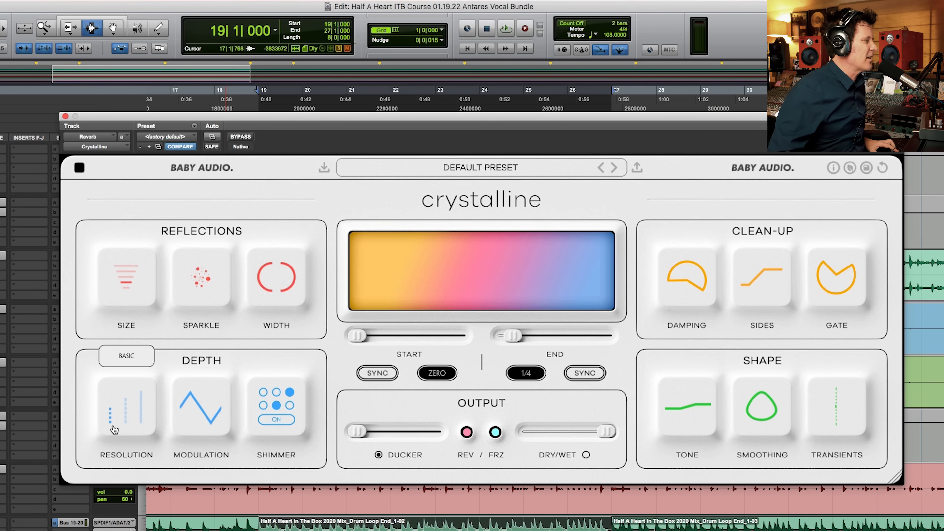
left_click(143, 421)
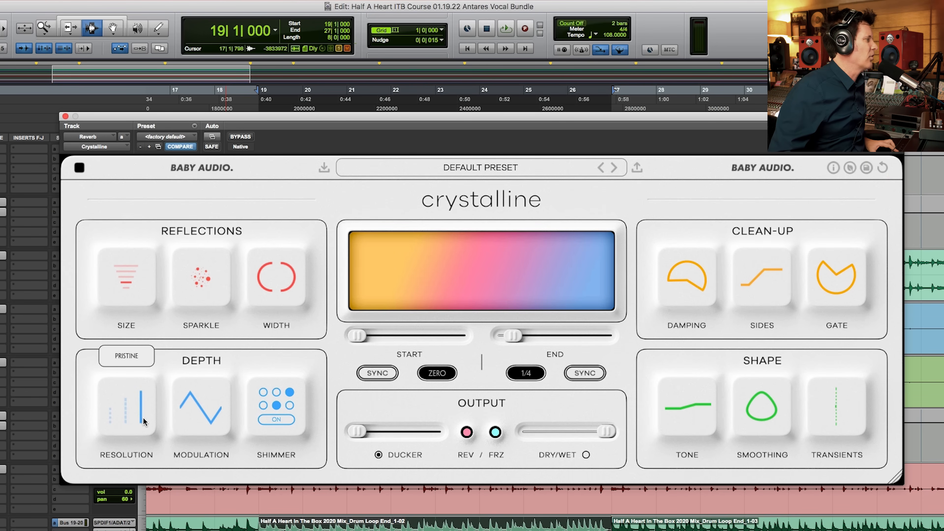
left_click(109, 416)
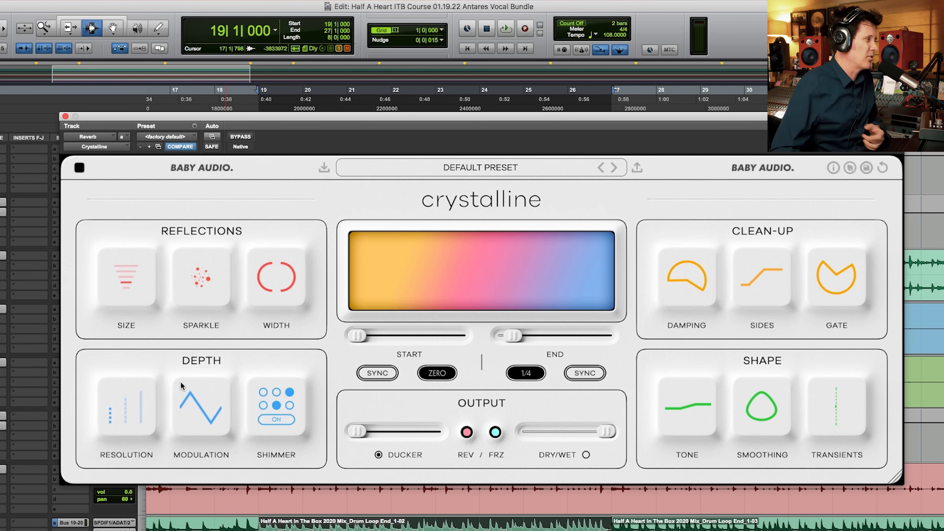
mouse_move(129, 415)
left_click(142, 409)
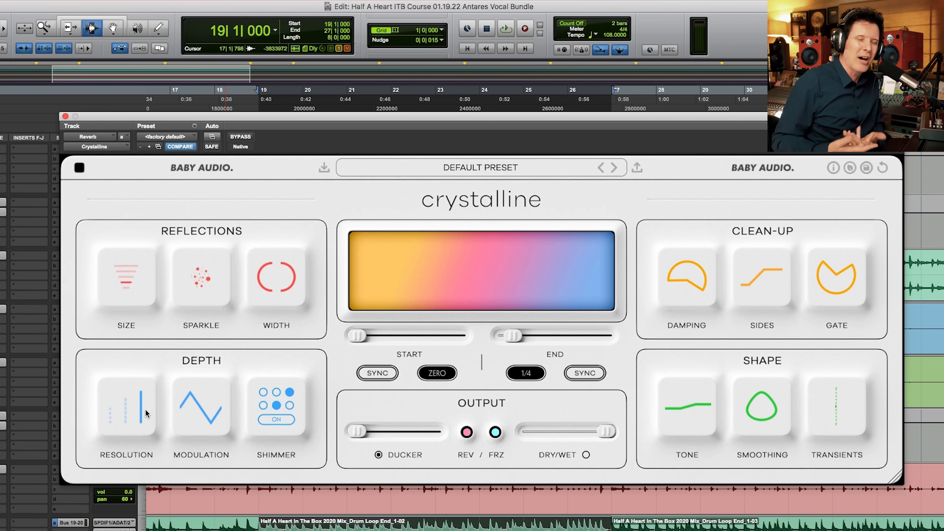
Step: Play the loop and compare the High and Basic Resolution settings before returning to Pristine
mouse_move(191, 418)
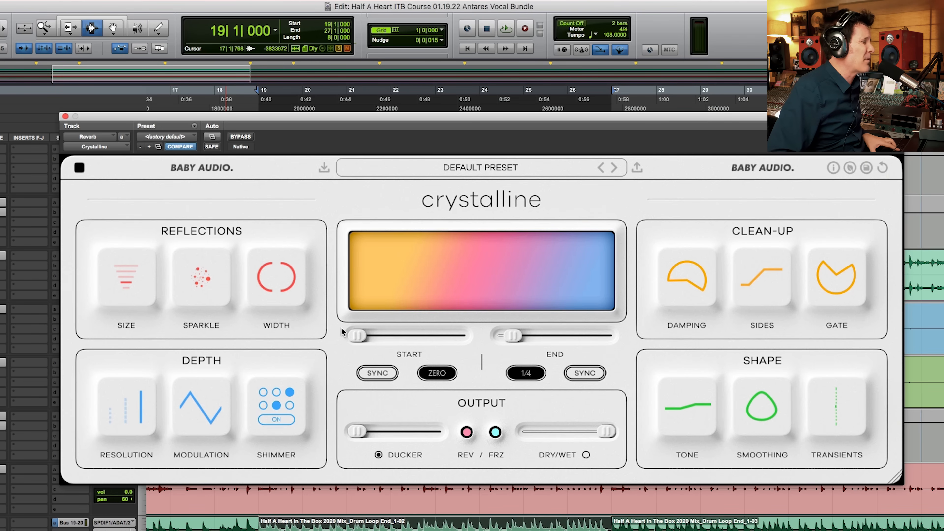
key("space")
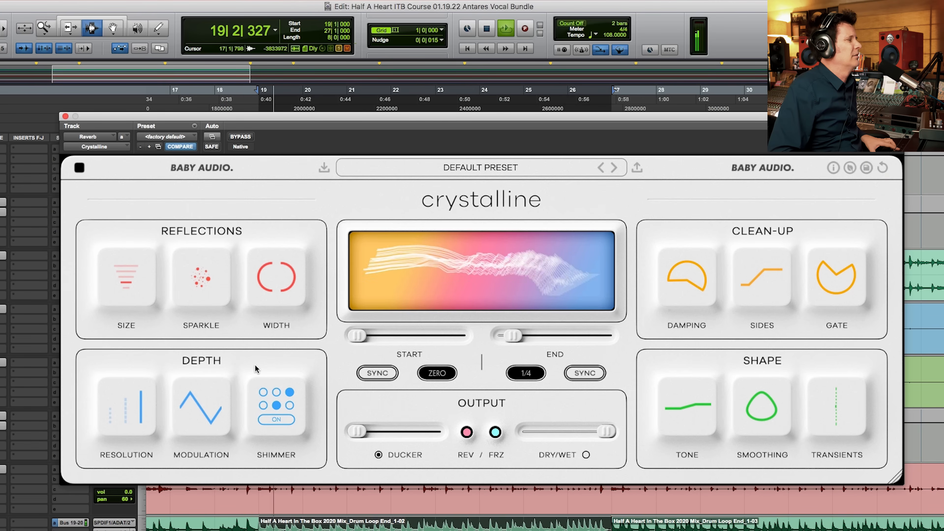
left_click(122, 425)
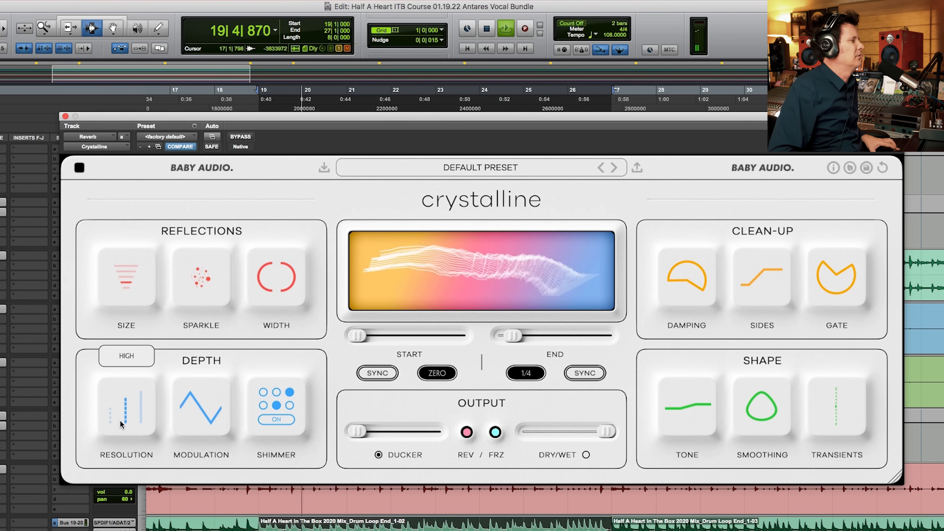
left_click(109, 426)
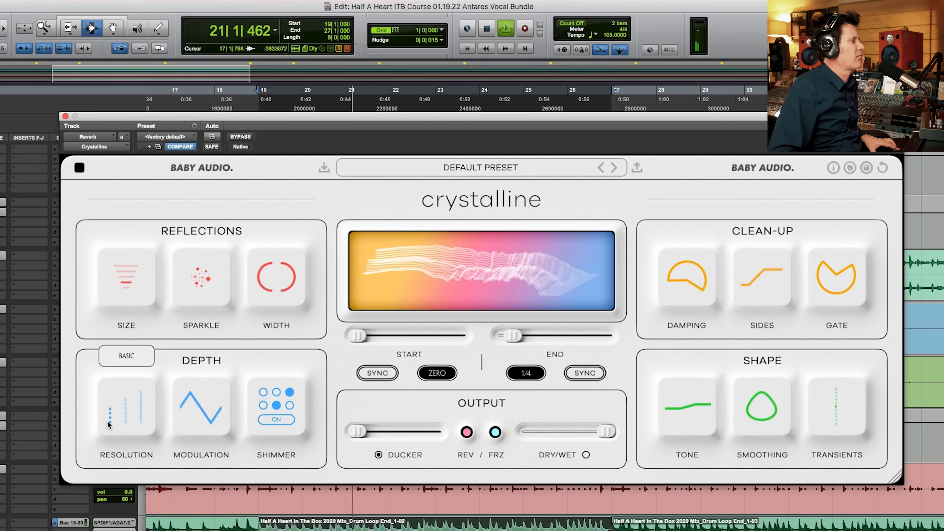
left_click(139, 413)
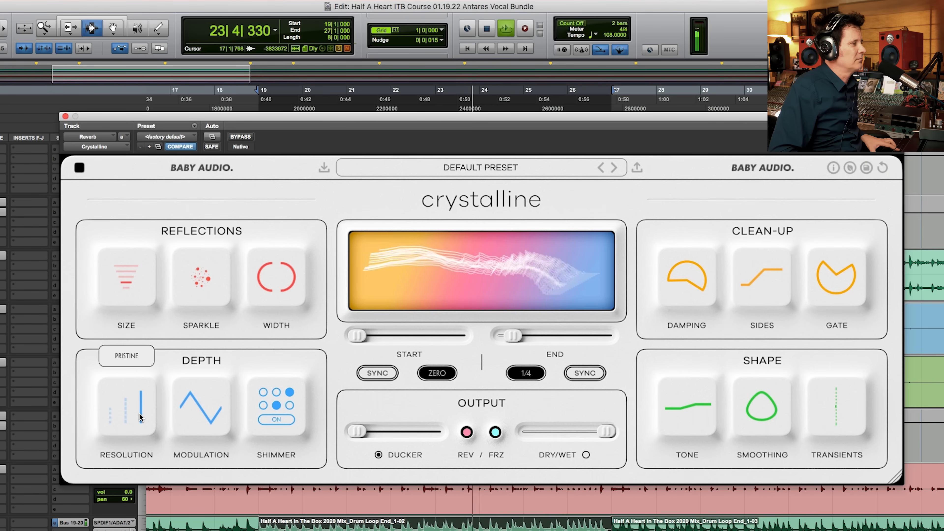
Step: Stop playback and set the reverb's Modulation to 56
key("space")
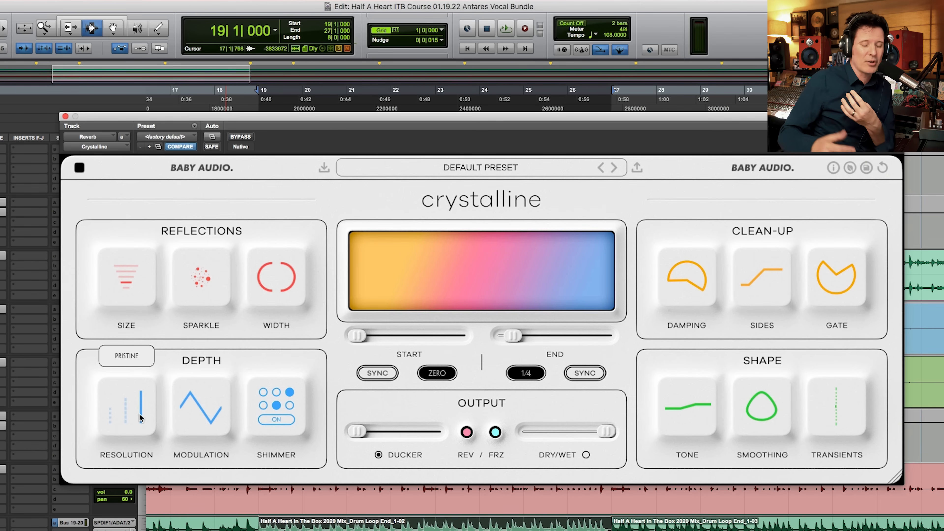
mouse_move(190, 398)
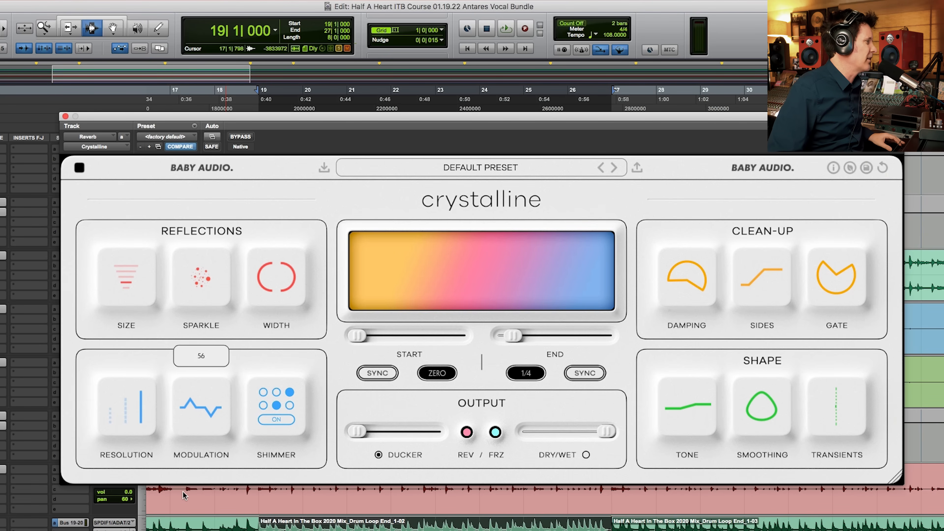
left_click(183, 502)
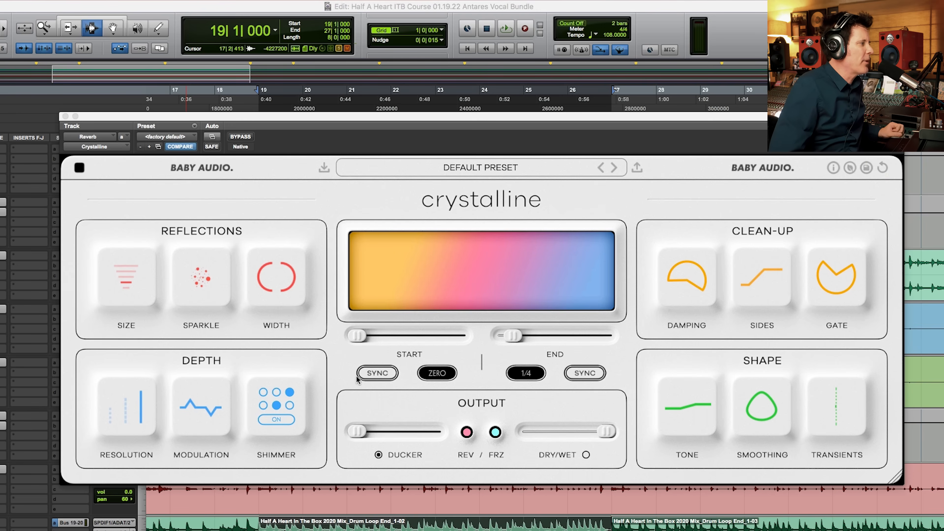
Step: Switch Start and End to milliseconds, then audition the loop with Start at 11 ms and End at 183 ms
left_click(382, 373)
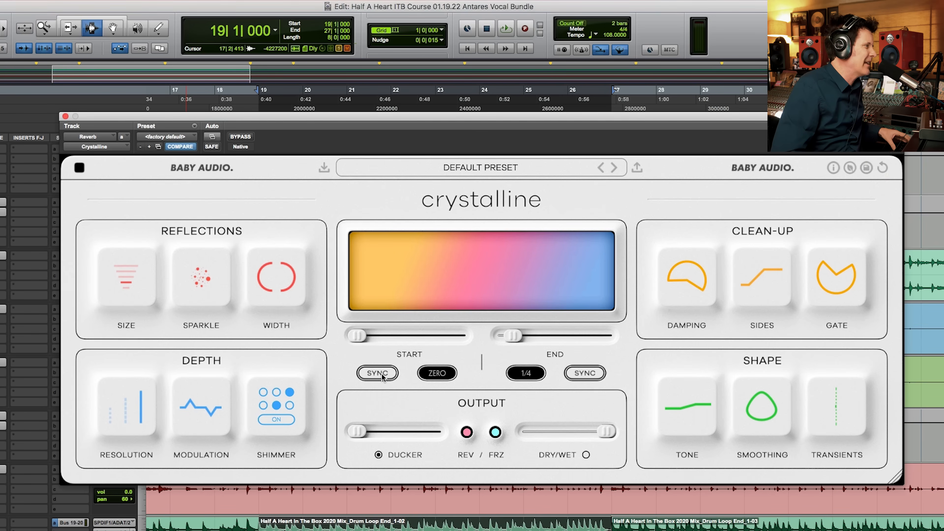
left_click(583, 378)
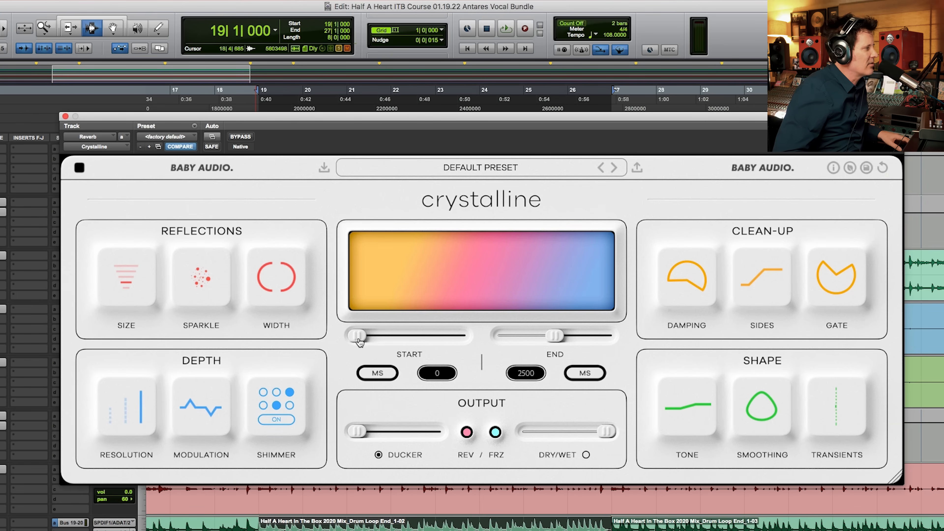
key("space")
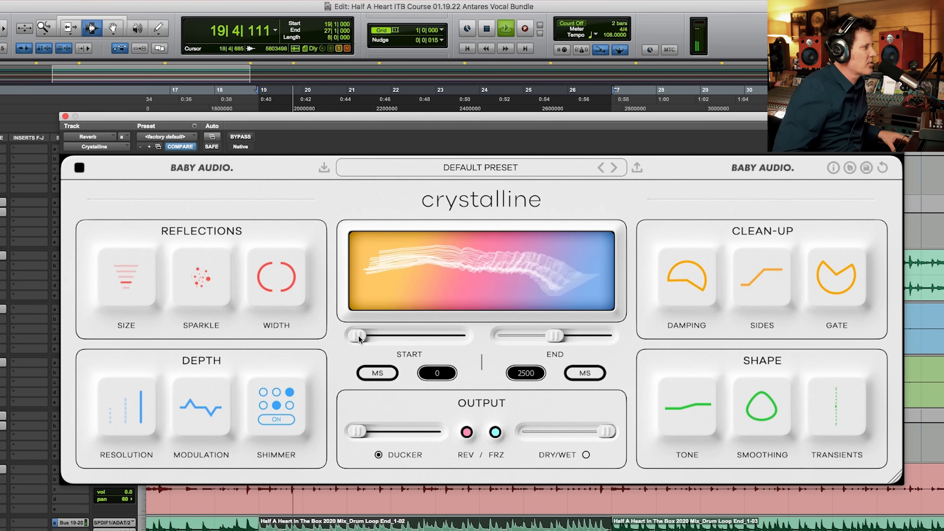
left_click_drag(359, 339, 369, 337)
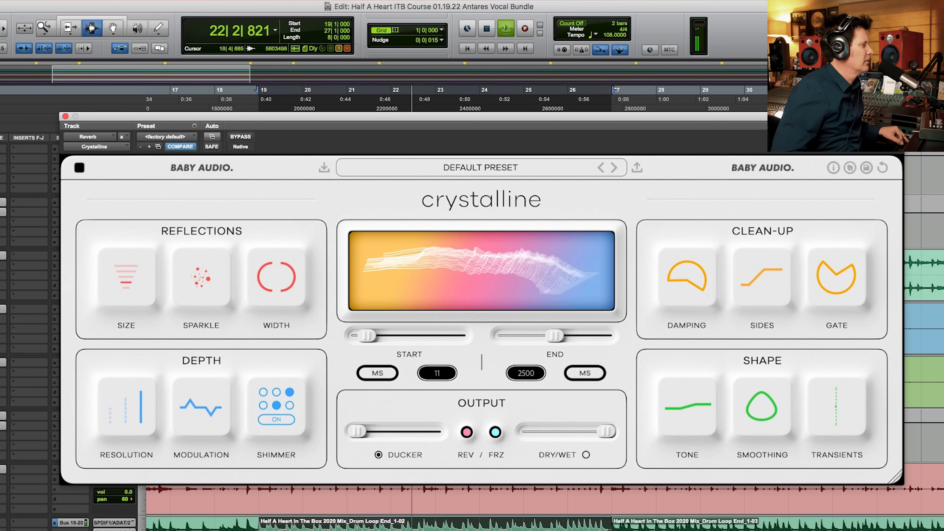
left_click_drag(553, 336, 513, 337)
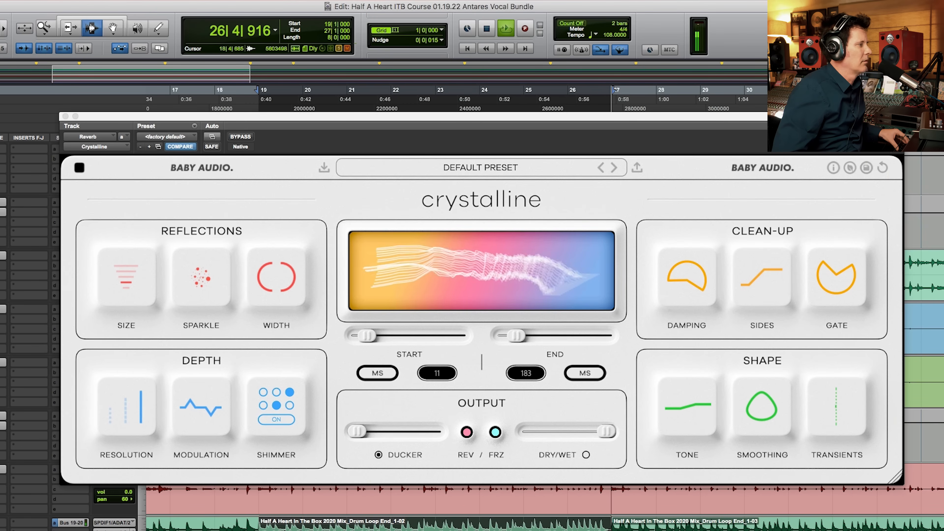
left_click(369, 333)
key("space")
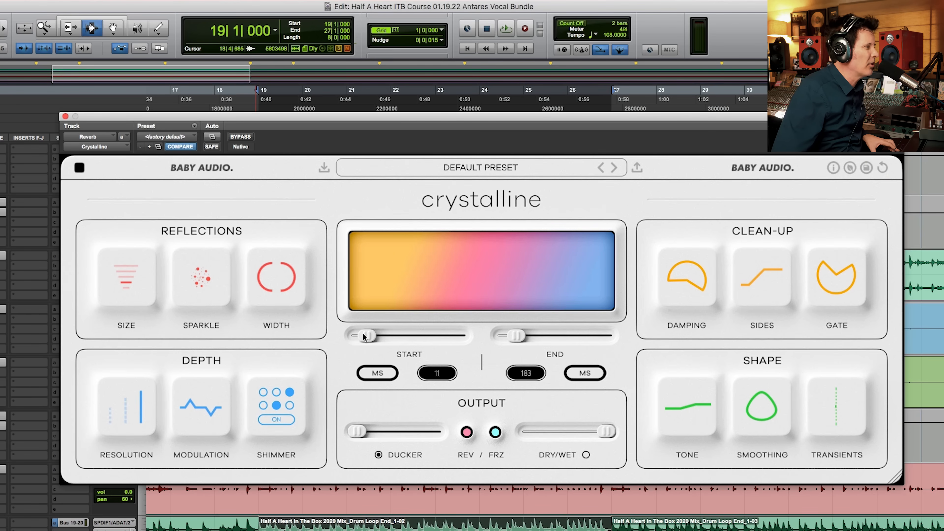
Step: Play the loop and refine the reverb times to a Start of 18 ms and an End of 104 ms
key("space")
left_click_drag(363, 336, 368, 337)
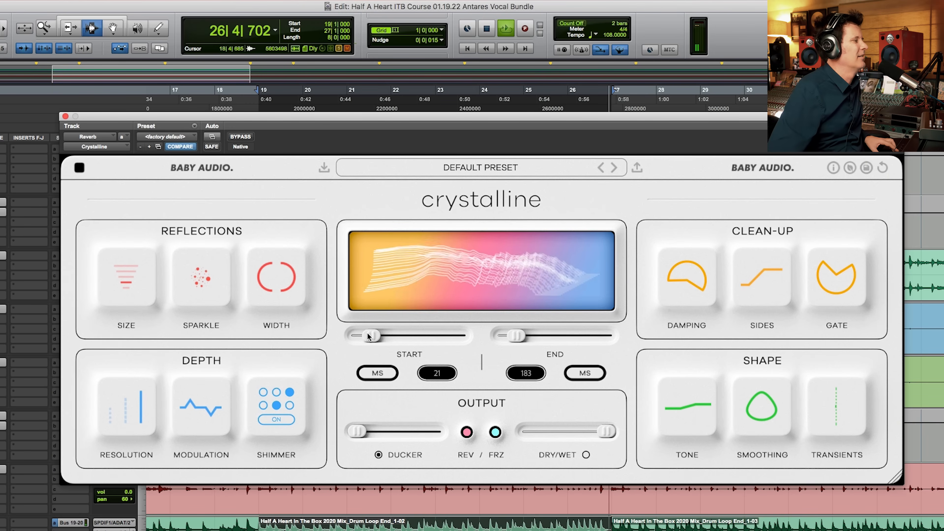
left_click_drag(517, 335, 514, 336)
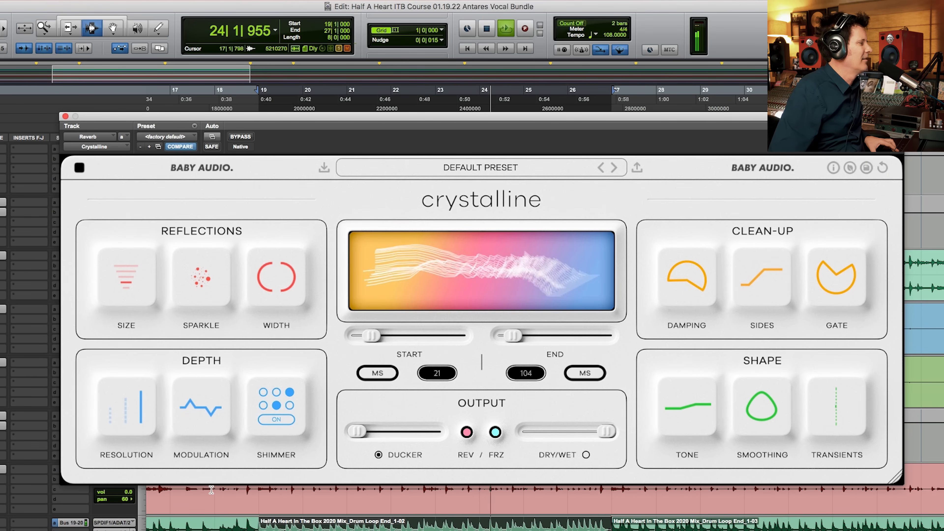
left_click_drag(367, 336, 363, 342)
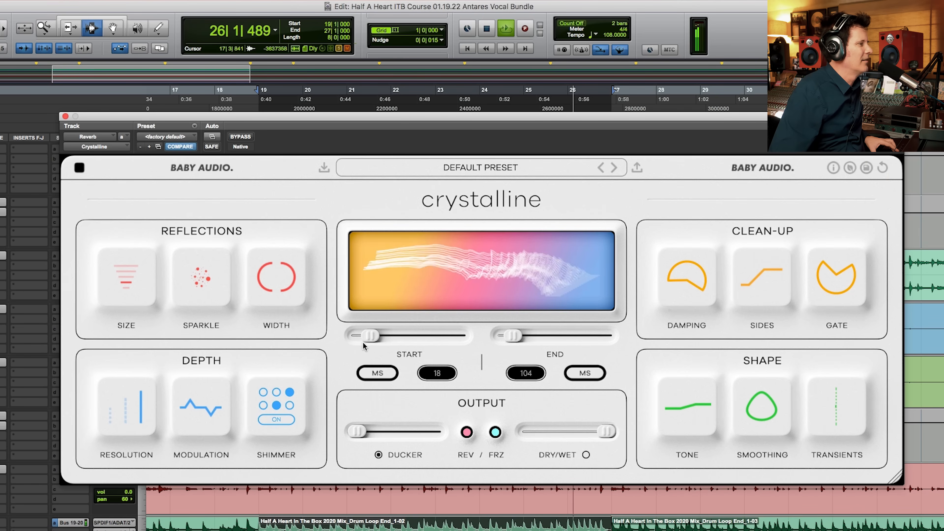
Step: Darken the reverb's Tone strongly and sweep Transients past Sustain +19 to the opposite extreme while auditioning the loop
left_click_drag(713, 397, 713, 446)
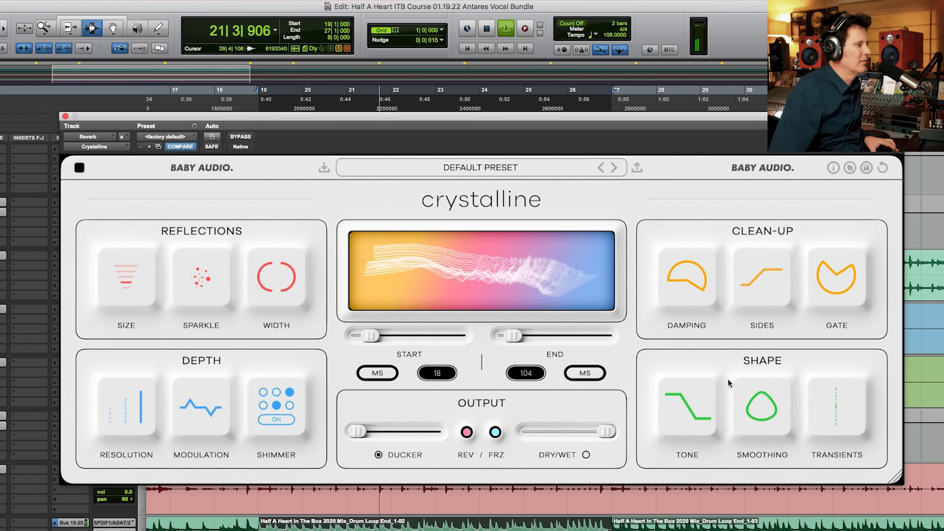
mouse_move(825, 401)
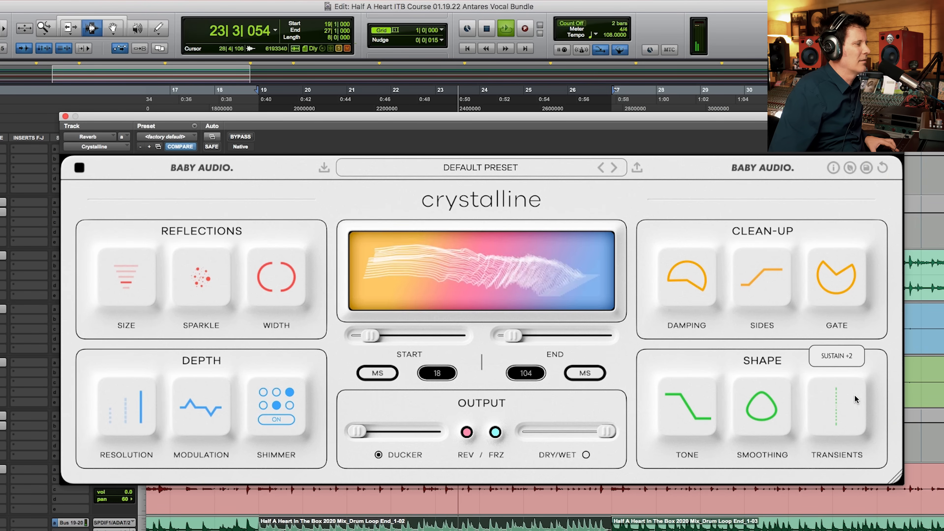
left_click_drag(829, 402, 878, 402)
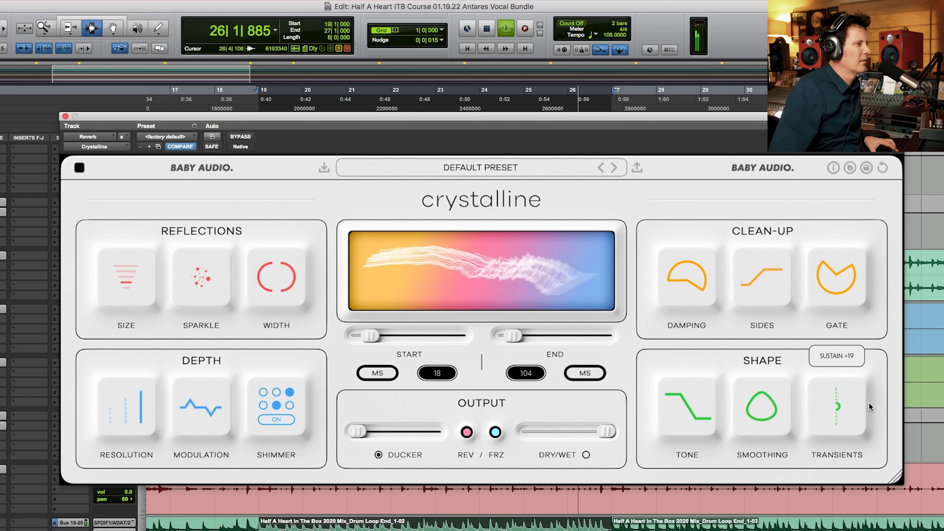
left_click_drag(836, 407, 837, 528)
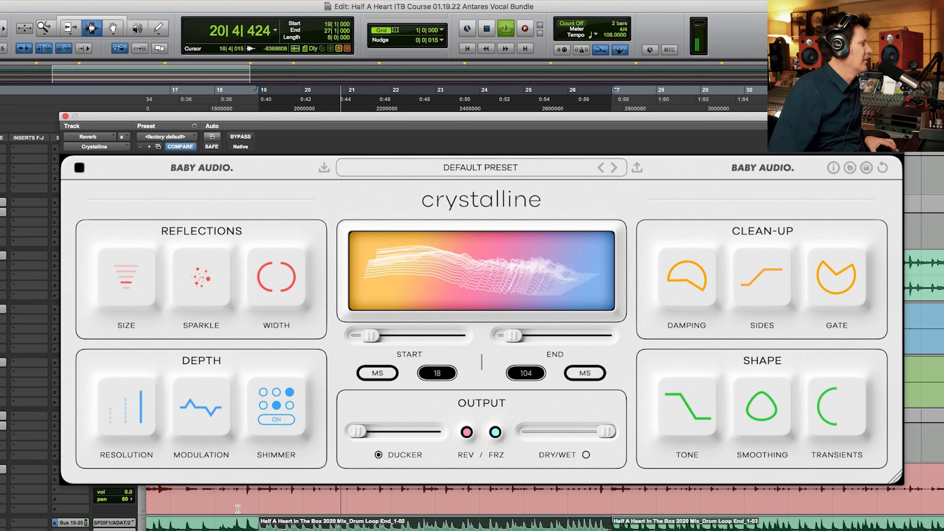
key("space")
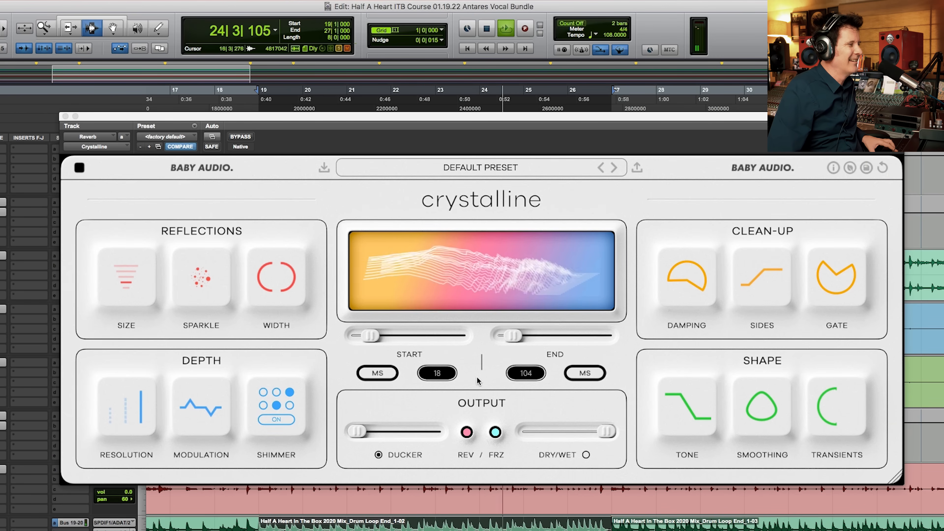
Step: Raise the reverb's Tone strongly for comparison, bring it back to -22, and stop playback
mouse_move(689, 423)
left_click_drag(679, 406, 682, 122)
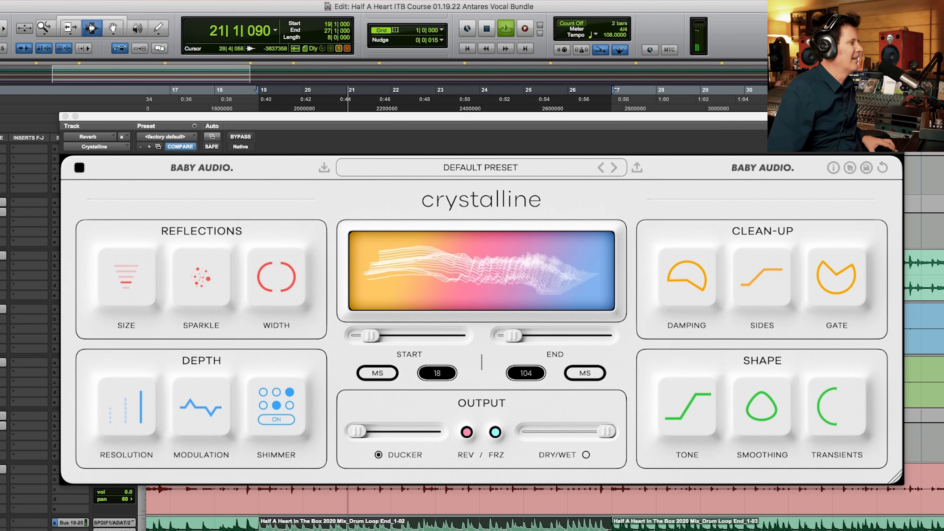
mouse_move(683, 419)
left_mouse_down()
mouse_move(687, 365)
mouse_move(695, 421)
left_mouse_up()
left_click_drag(695, 525, 695, 530)
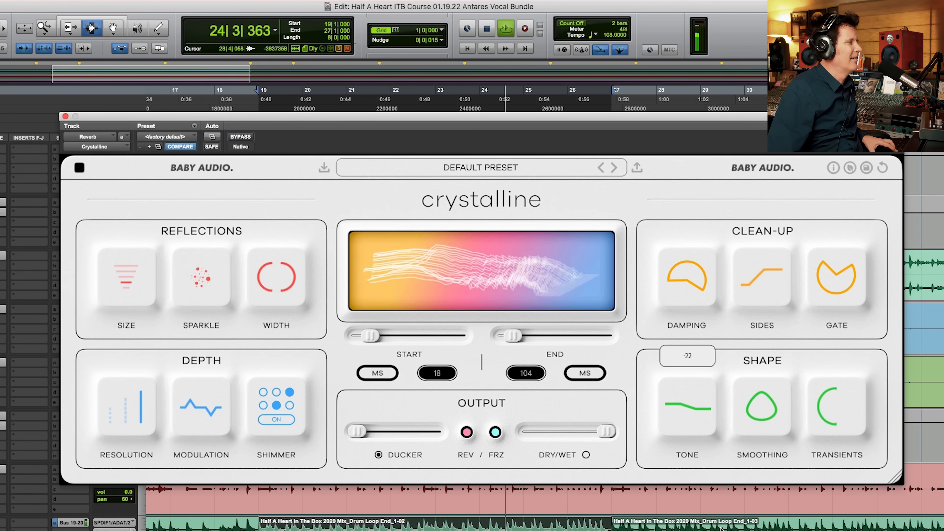
key("space")
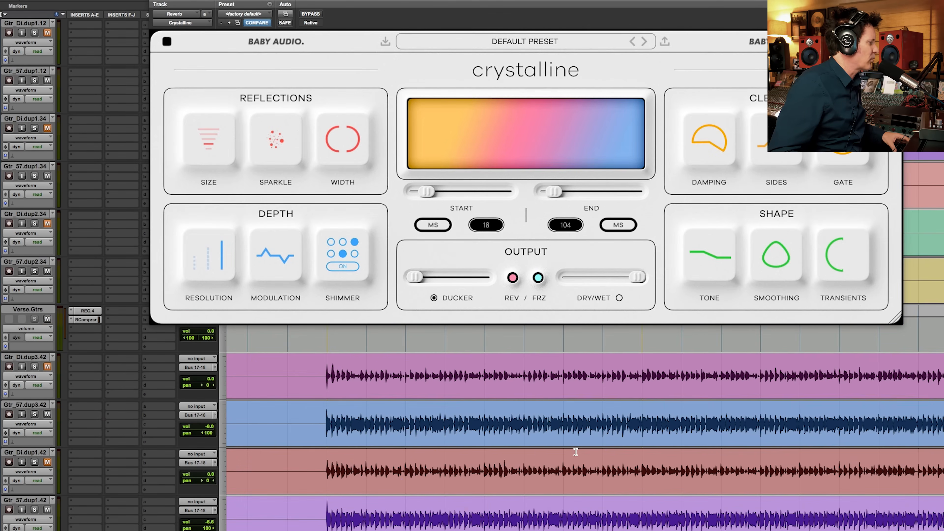
Step: Solo the Vocal Comp track, placed below the Reverb track with a send to Bus 19-20, and audition it
scroll(576, 452, "down", 15)
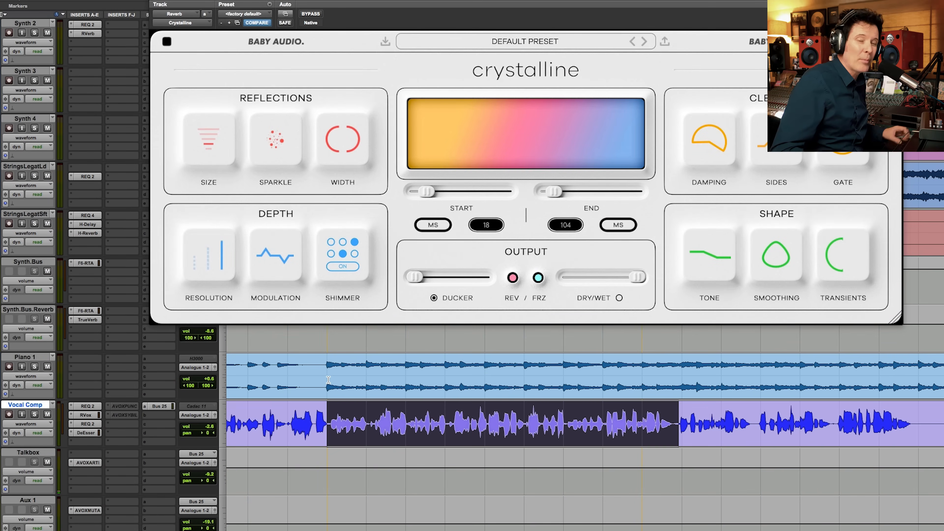
left_click(35, 415)
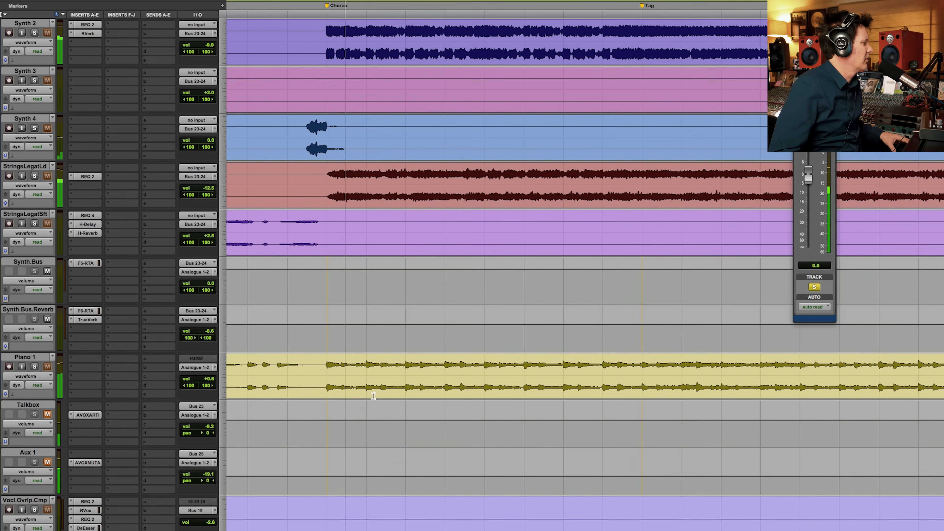
scroll(373, 396, "down", 3)
scroll(373, 397, "up", 15)
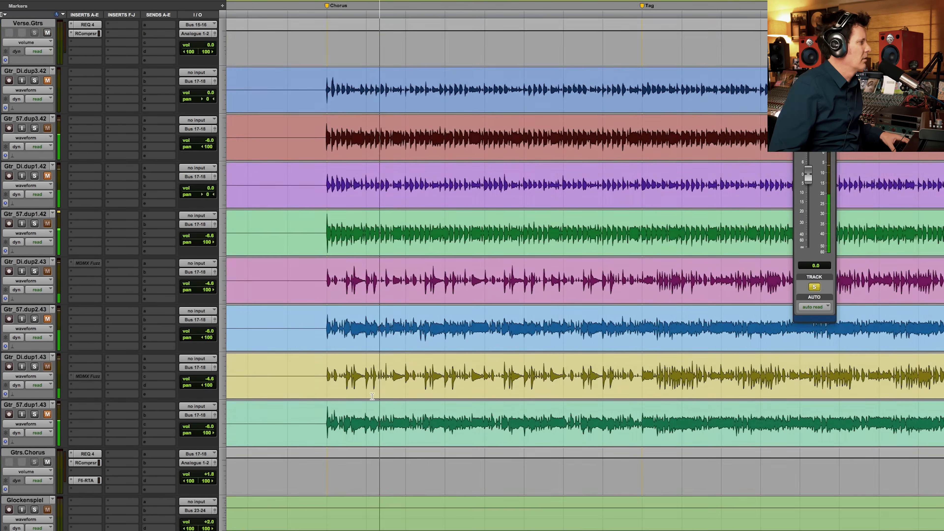
scroll(372, 396, "up", 10)
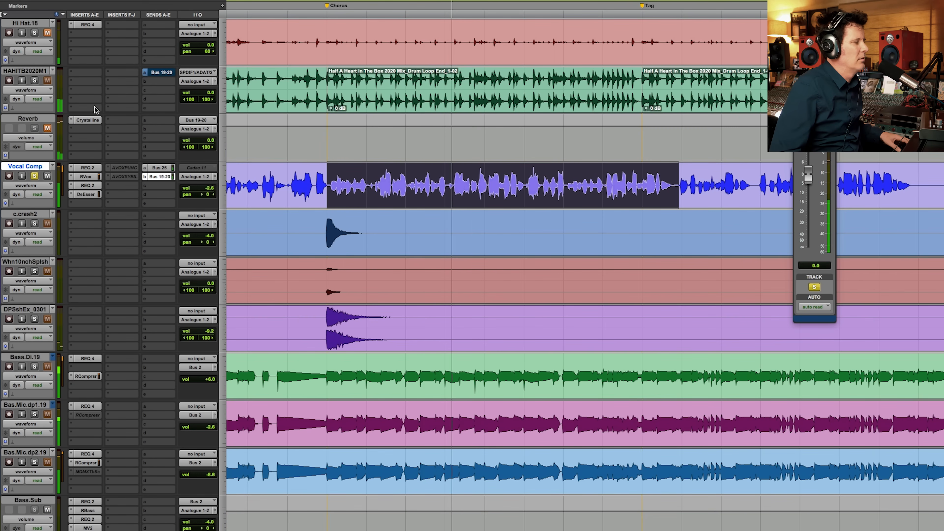
key("space")
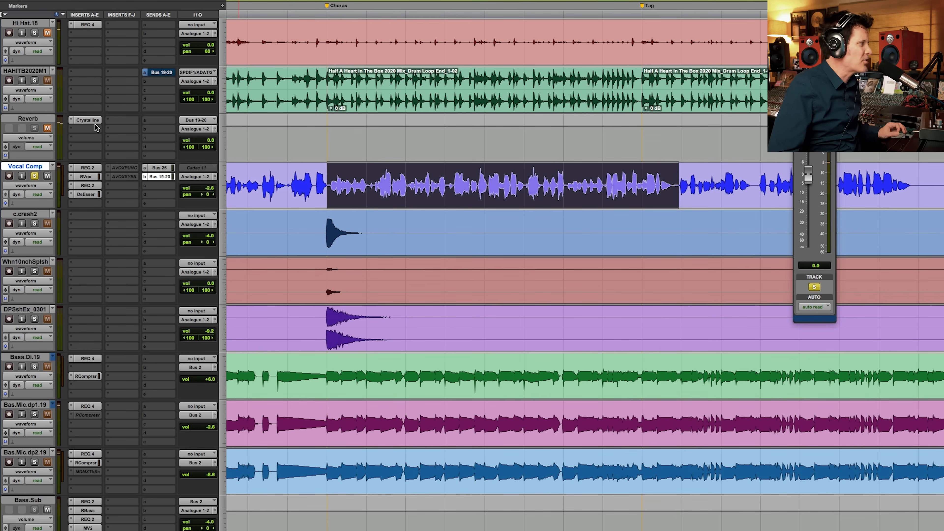
Step: Open Crystalline on the Reverb track and audition the soloed vocal with the Sides filter at 176 Hz
left_click(94, 121)
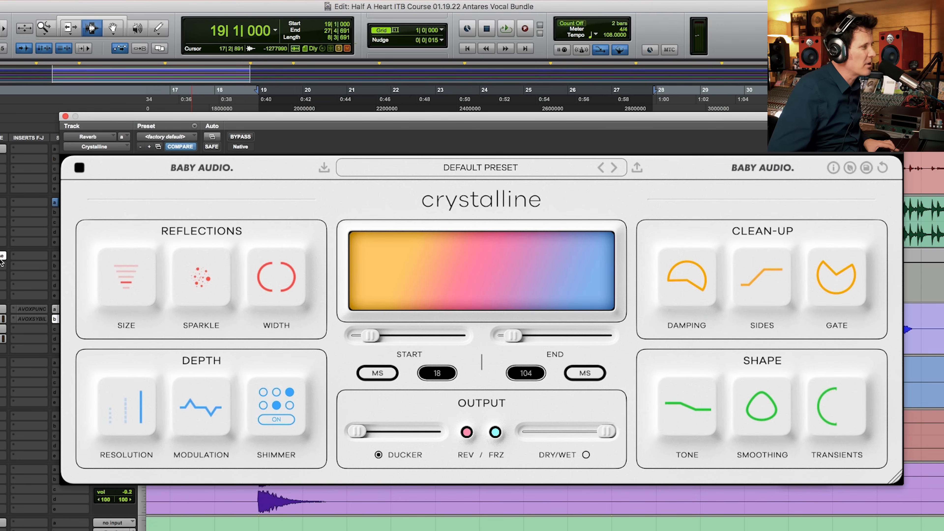
key("space")
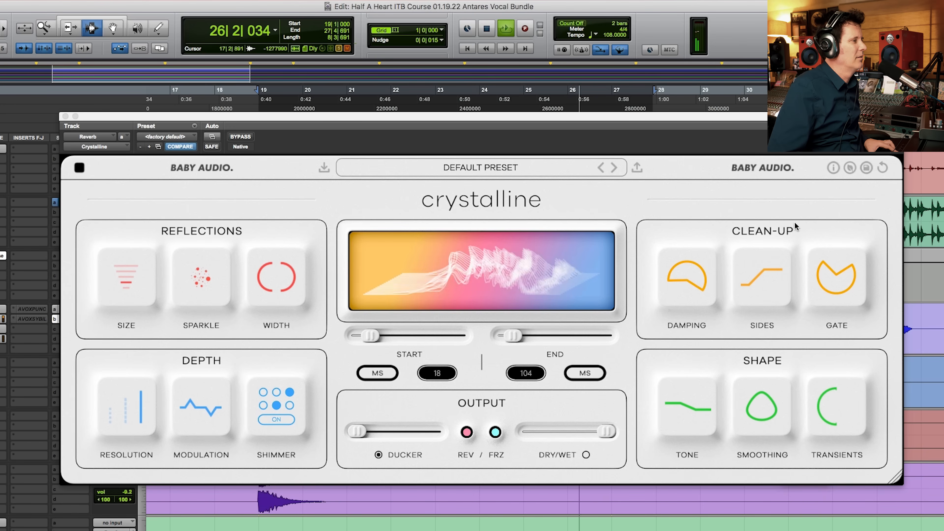
left_click_drag(774, 271, 776, 269)
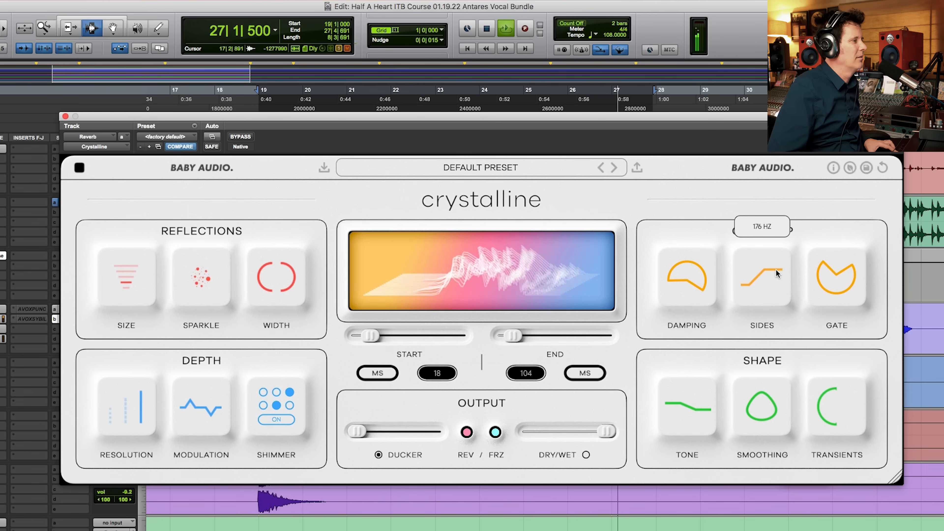
key("space")
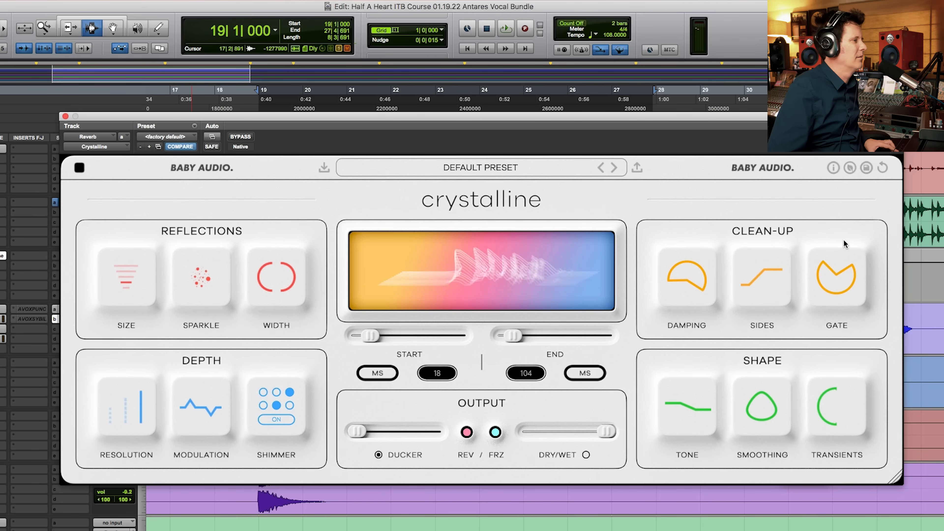
key("space")
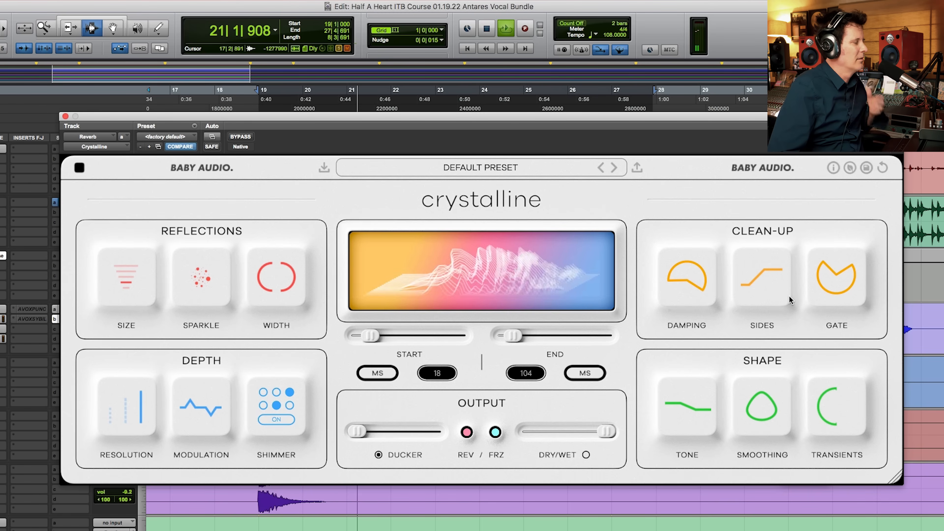
key("space")
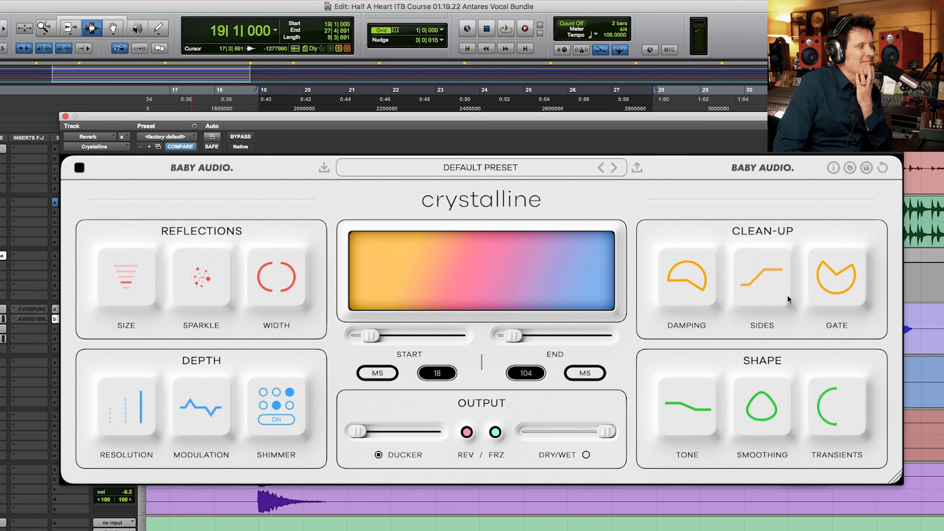
Step: Play the vocal and compare the Damping high-pass filter at 40 with a setting of 432
mouse_move(767, 280)
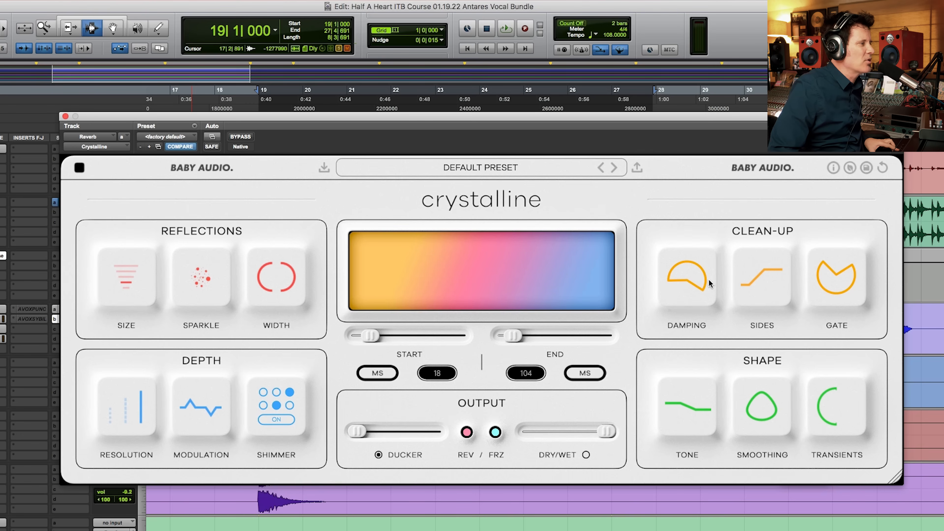
mouse_move(674, 296)
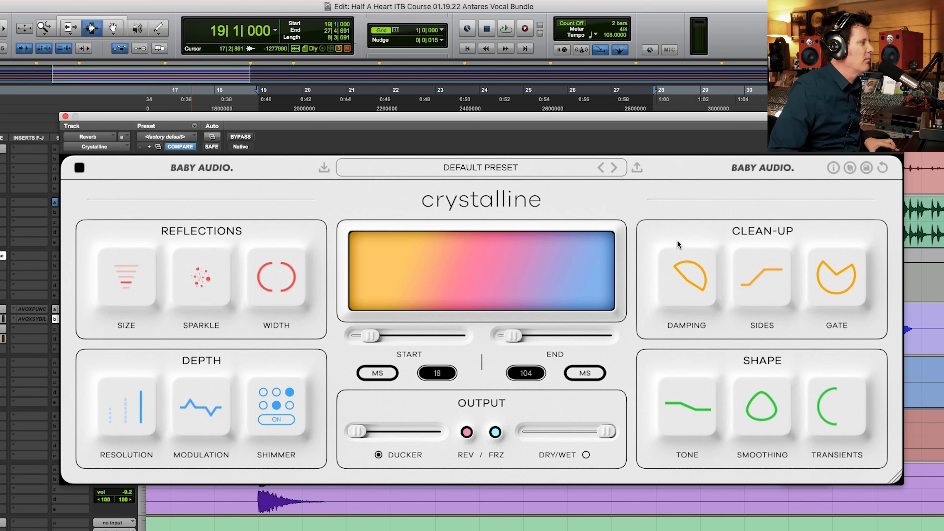
key("space")
left_click_drag(675, 267, 672, 434)
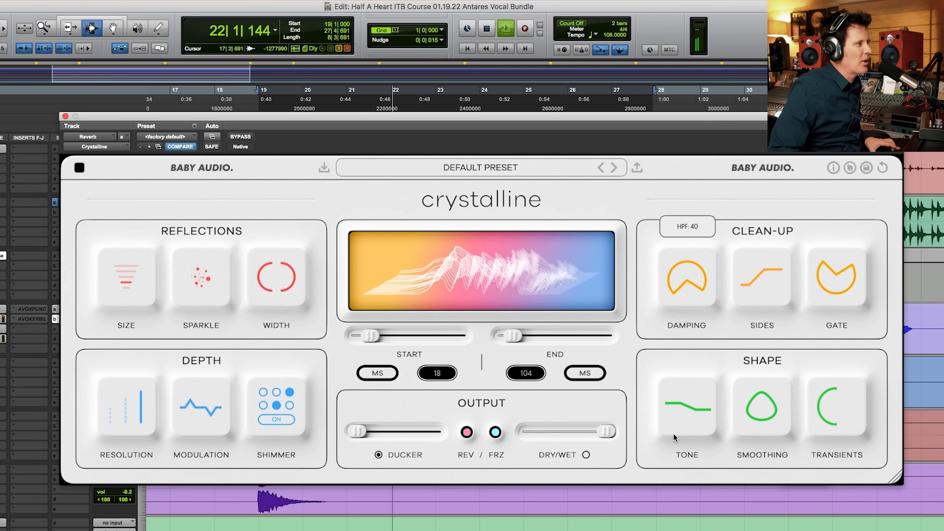
left_click_drag(684, 260, 685, 265)
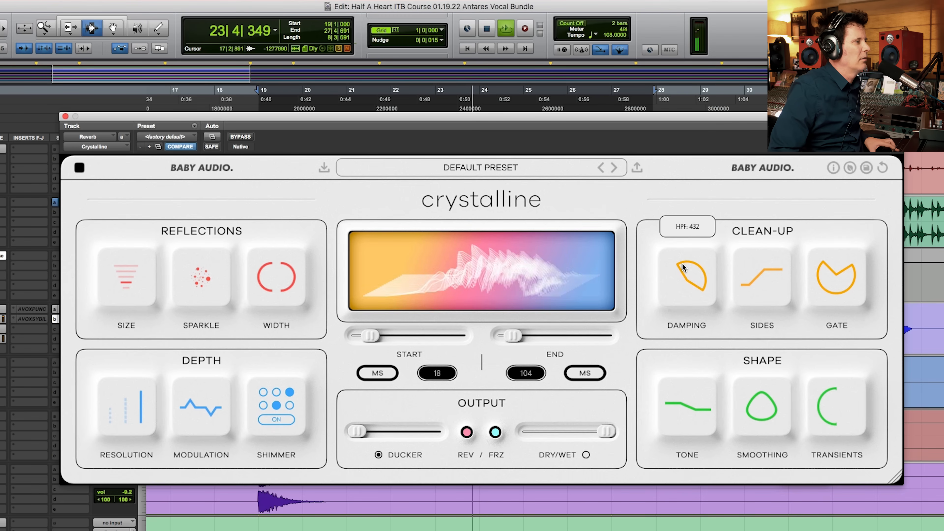
Step: Sweep the Sides filter up to 10002 Hz while the vocal plays, and settle it at 1499 Hz
left_click_drag(773, 278, 791, 154)
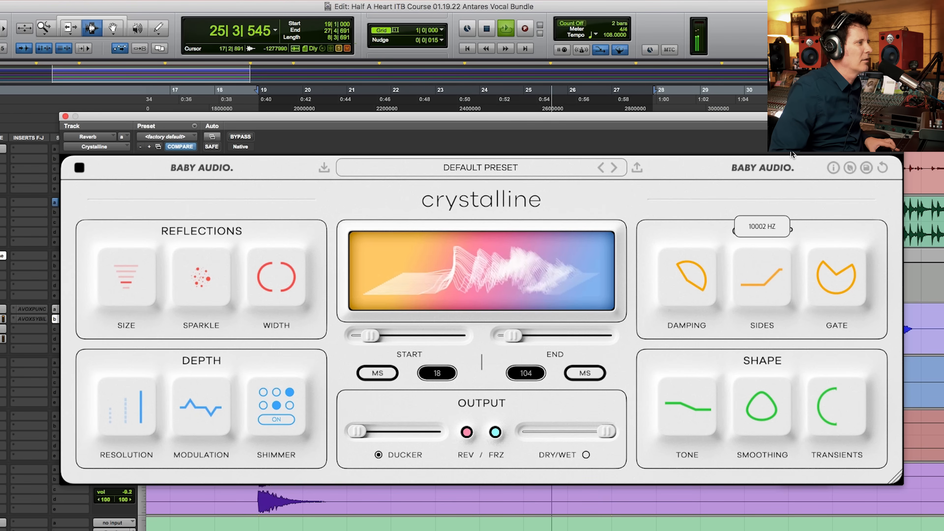
left_click_drag(785, 183, 756, 313)
left_click_drag(778, 231, 778, 204)
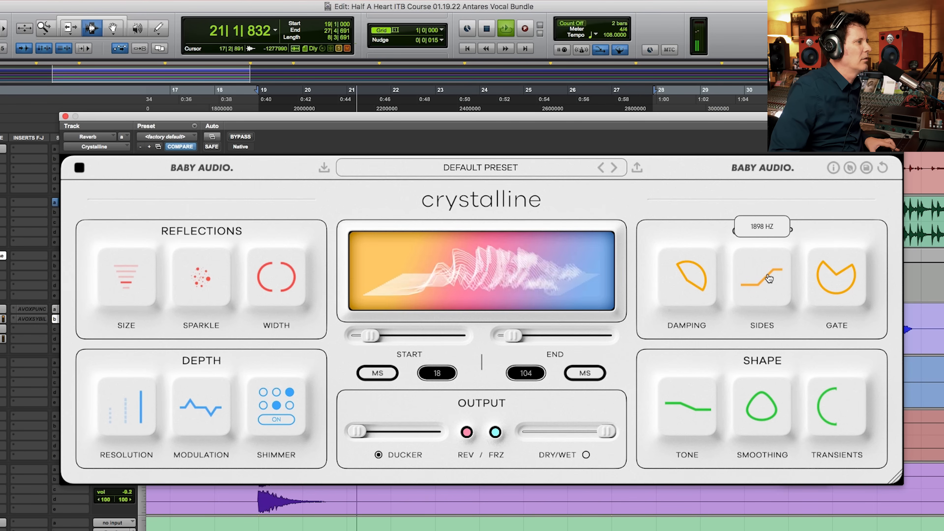
mouse_move(768, 277)
left_mouse_down()
mouse_move(752, 369)
mouse_move(766, 285)
left_mouse_up()
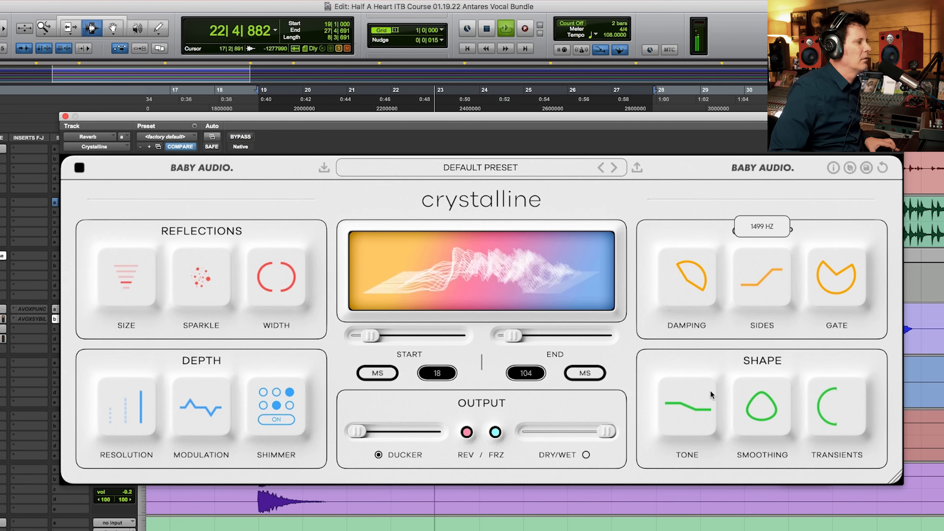
Step: Raise Tone to +26, compare Smoothing at 100 and 0, and return Smoothing to a moderately high setting
mouse_move(703, 413)
left_click_drag(704, 402, 712, 352)
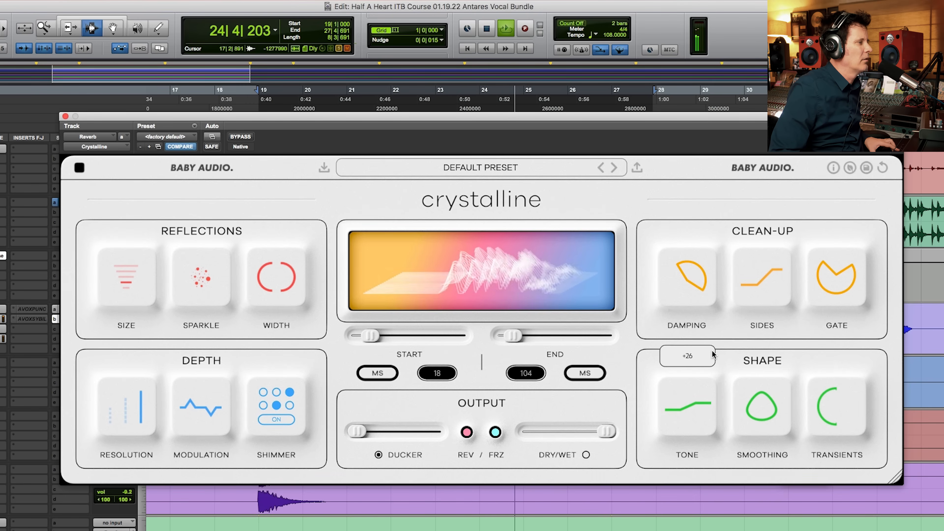
mouse_move(763, 409)
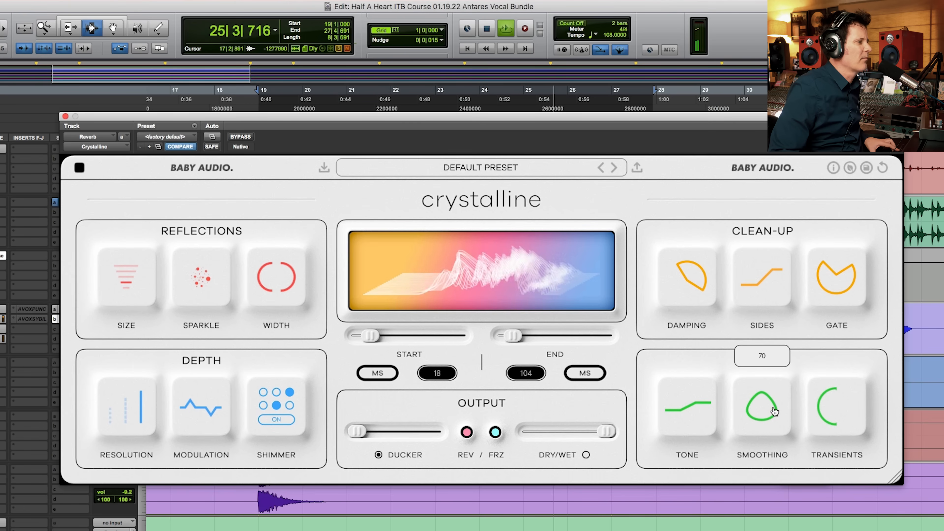
left_click_drag(765, 410, 773, 273)
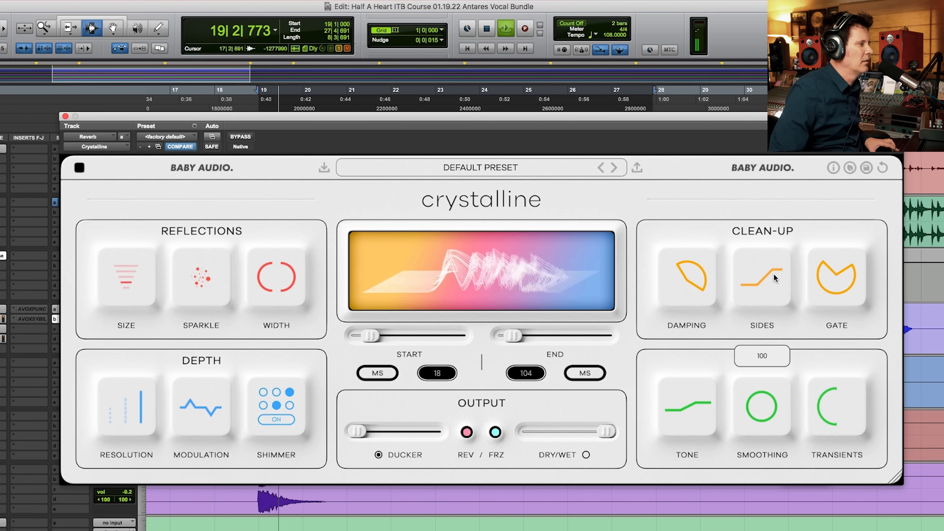
left_click_drag(774, 273, 748, 529)
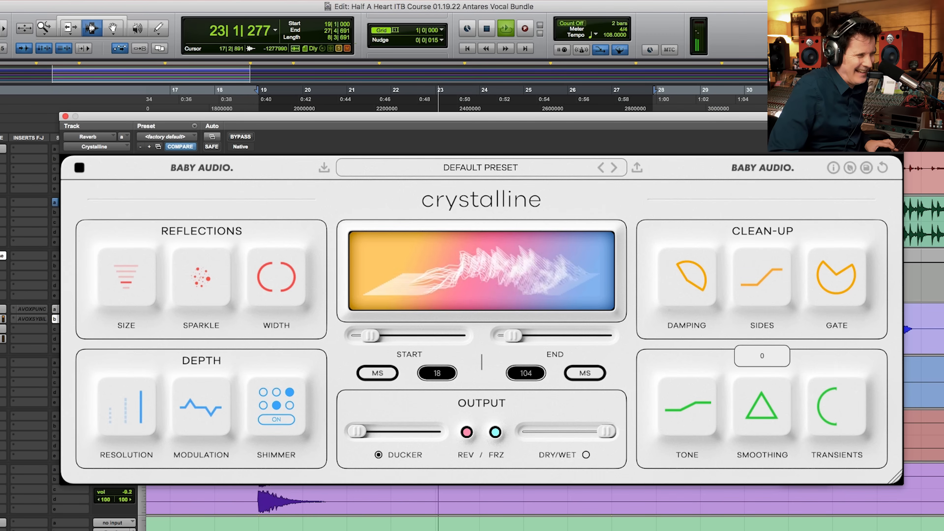
left_click_drag(749, 529, 774, 415)
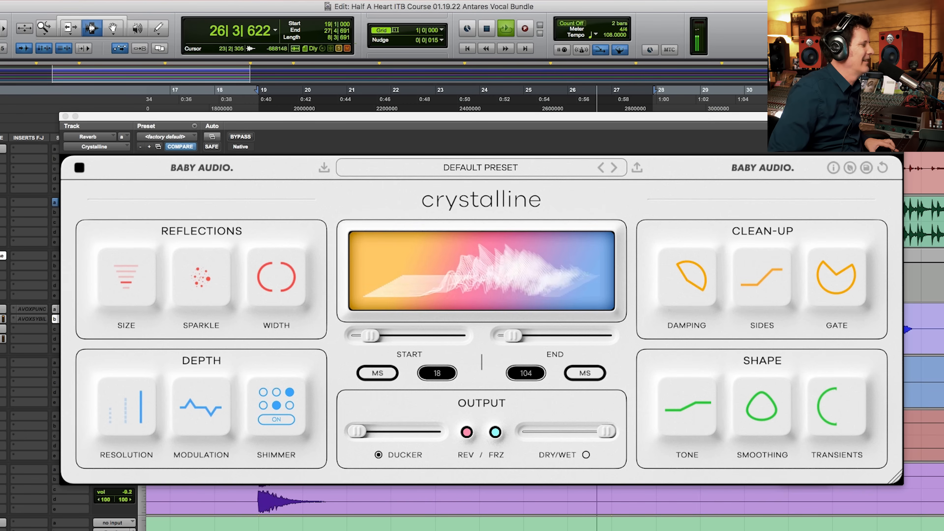
Step: Open the MV2 plug-in on the Bass.Sub track and lower its output level slightly
scroll(543, 508, "down", 10)
scroll(543, 508, "up", 15)
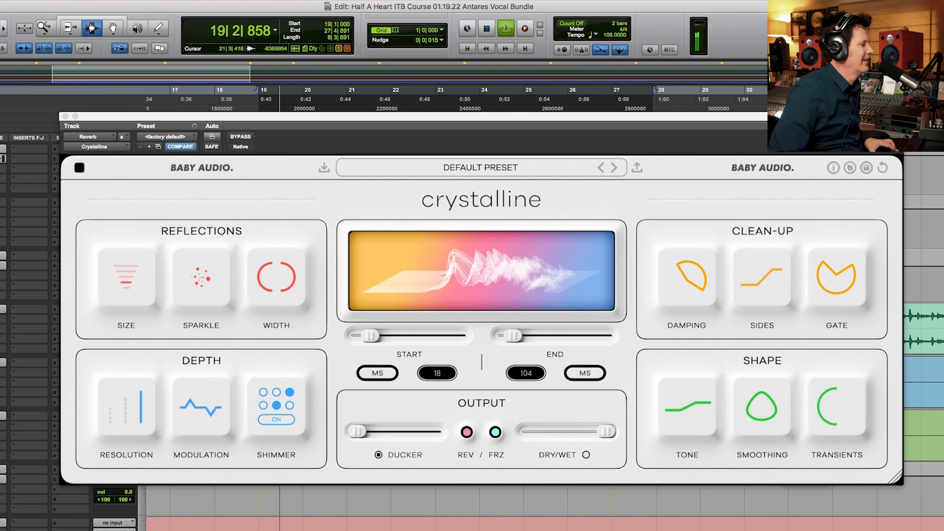
scroll(425, 508, "down", 10)
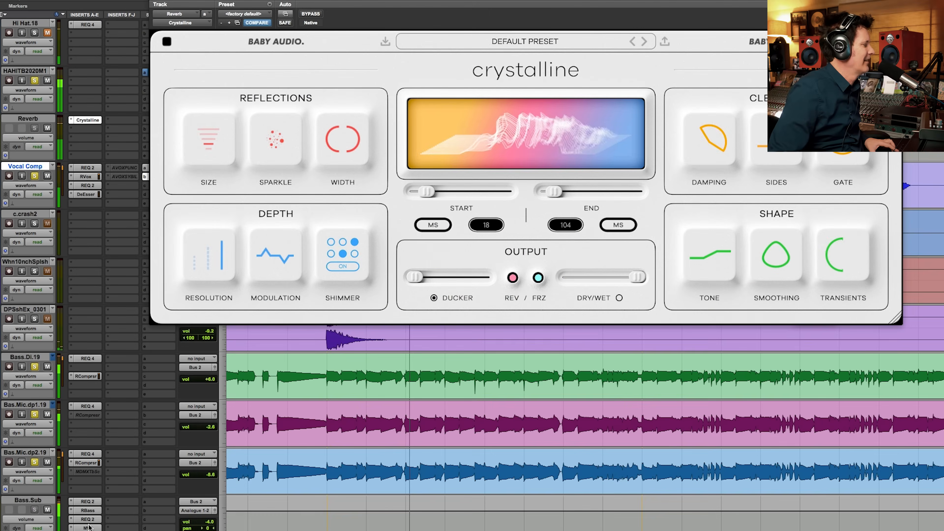
left_click(88, 527)
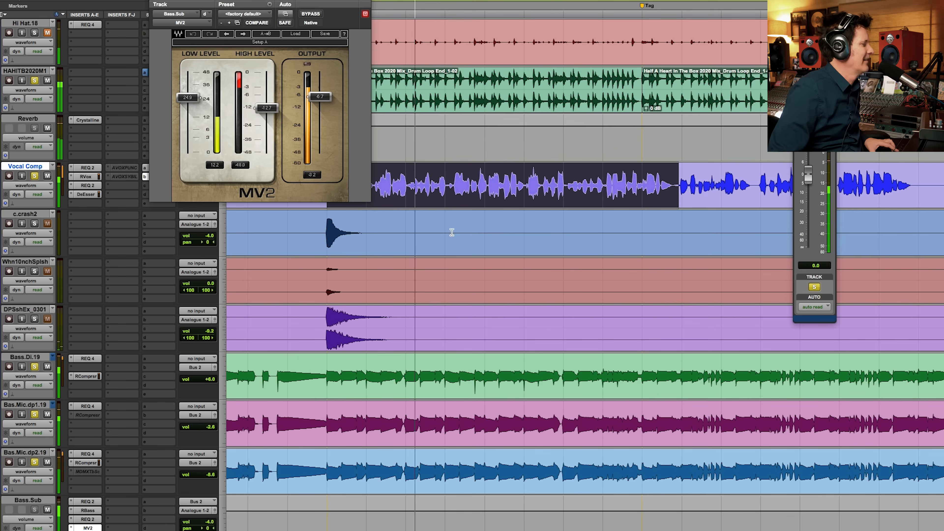
left_click_drag(320, 96, 319, 103)
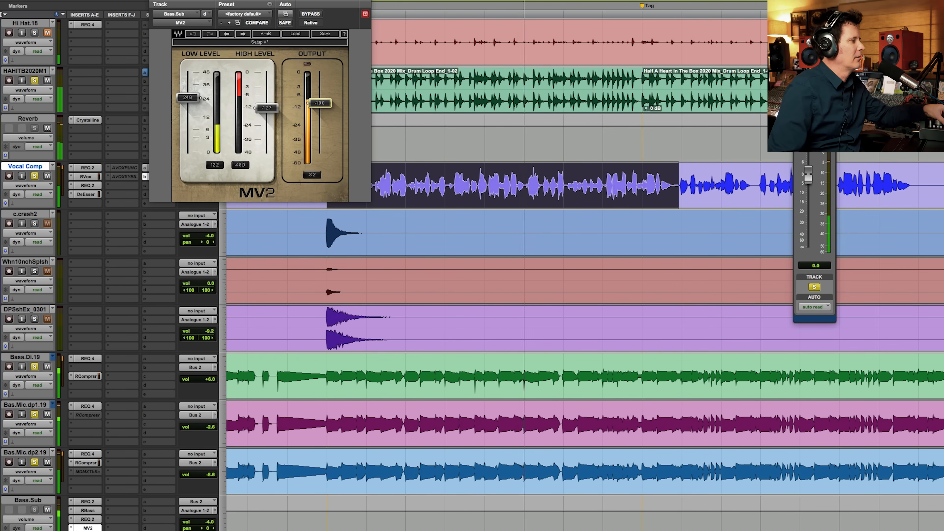
Step: Reopen Crystalline on the Reverb track, raise Sparkle above 50 with playback stopped, and restart playback
left_click(92, 119)
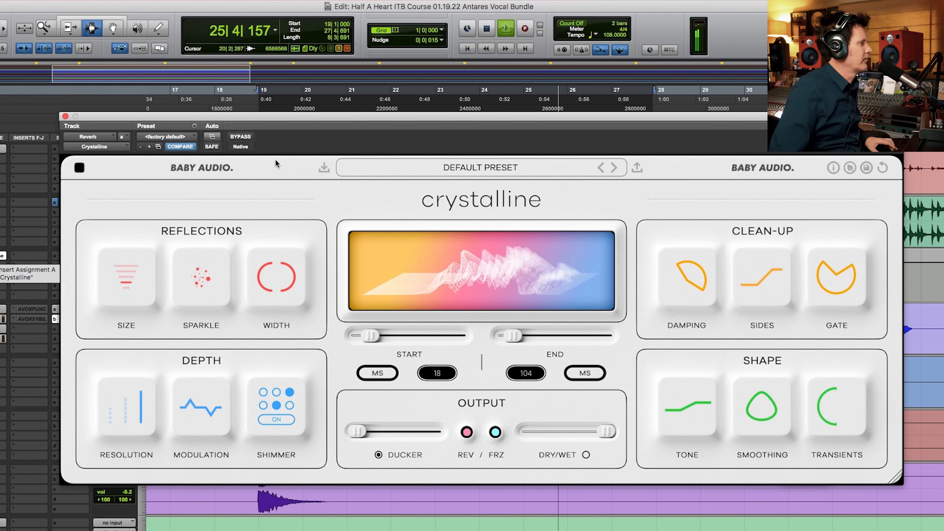
mouse_move(206, 278)
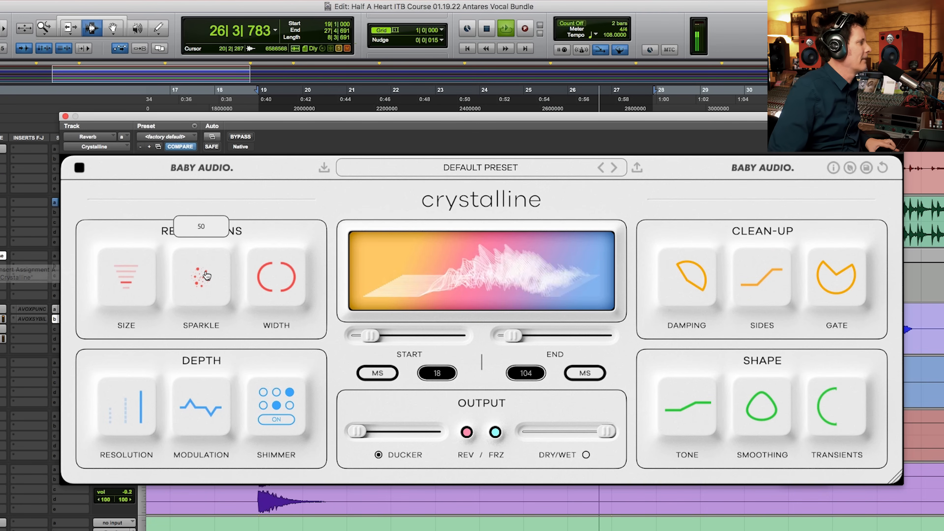
key("space")
mouse_move(298, 274)
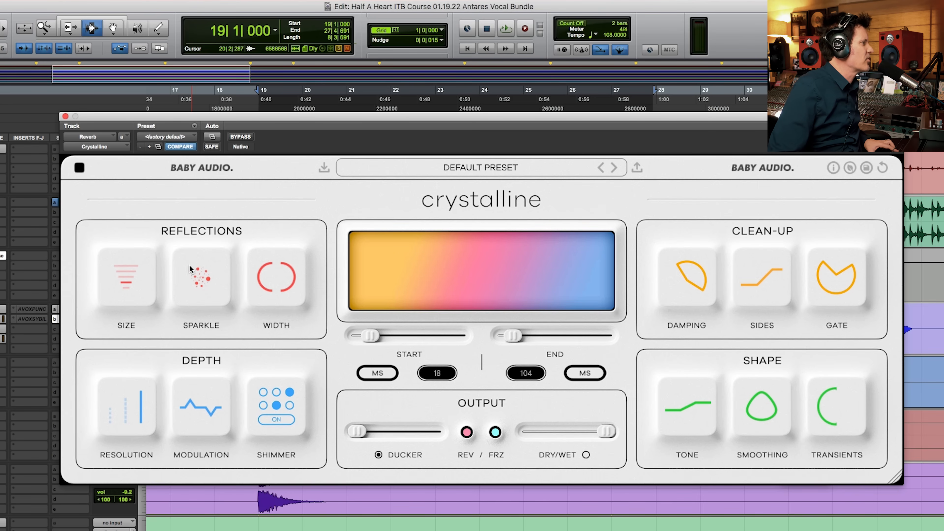
left_click_drag(211, 191, 211, 150)
key("space")
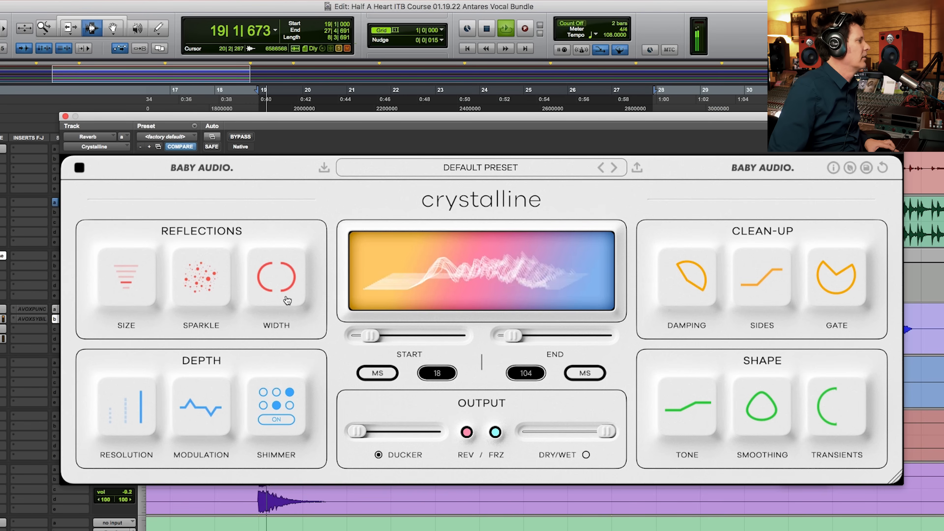
Step: Switch the reverb's Start and End times to tempo sync, with Start at zero and End at 1/2
left_click_drag(370, 336, 232, 322)
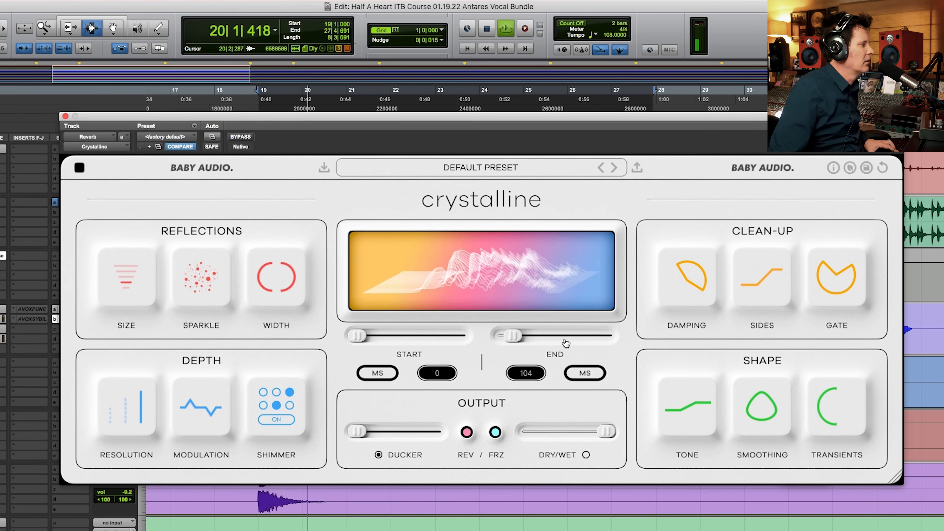
left_click_drag(513, 336, 517, 337)
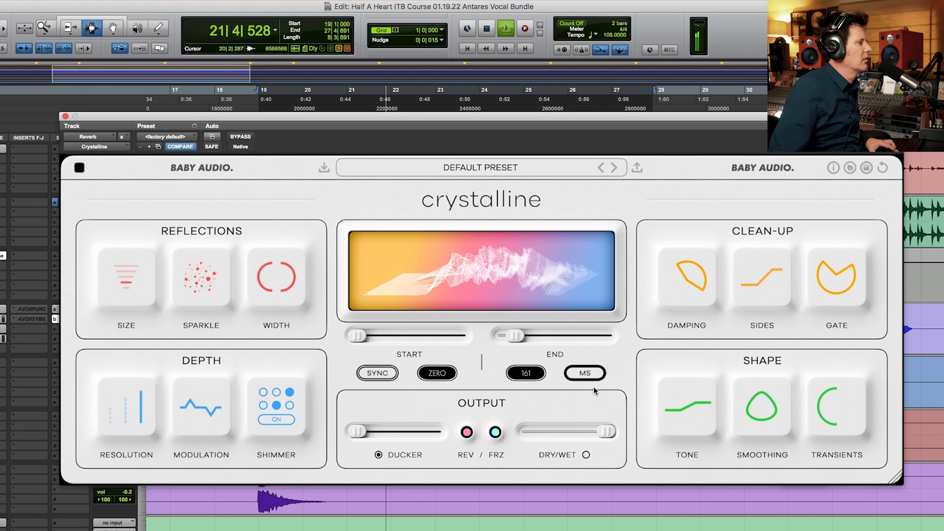
left_click(587, 373)
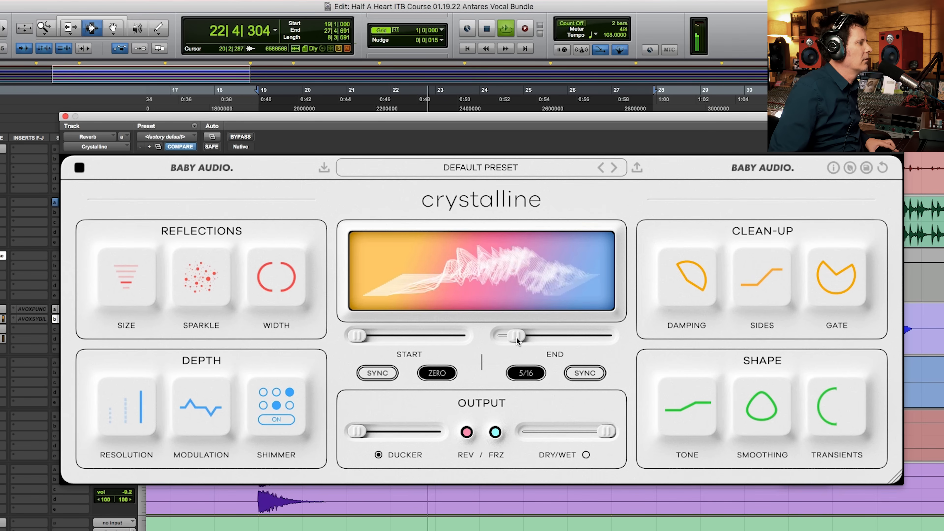
left_click_drag(516, 337, 525, 337)
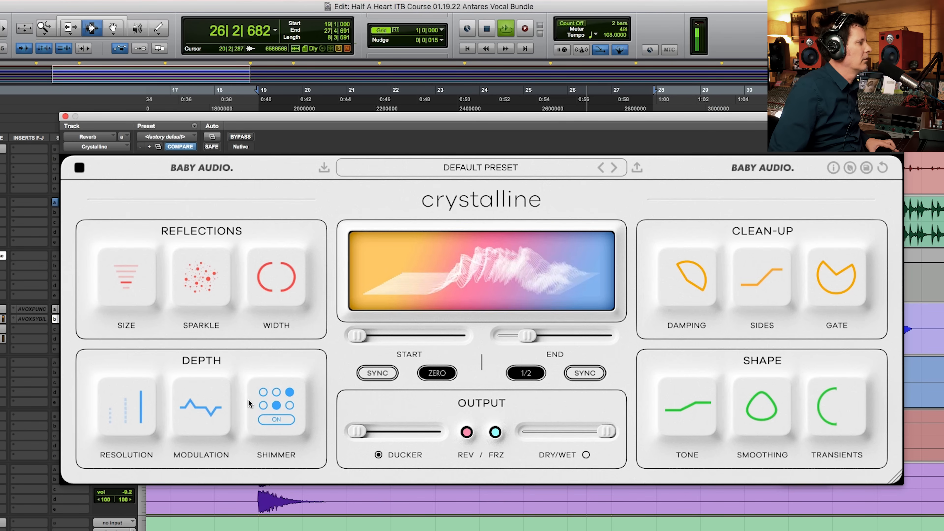
Step: Reduce Modulation slightly and pull Tone down a little while the mix plays
mouse_move(203, 409)
left_click_drag(204, 415, 204, 426)
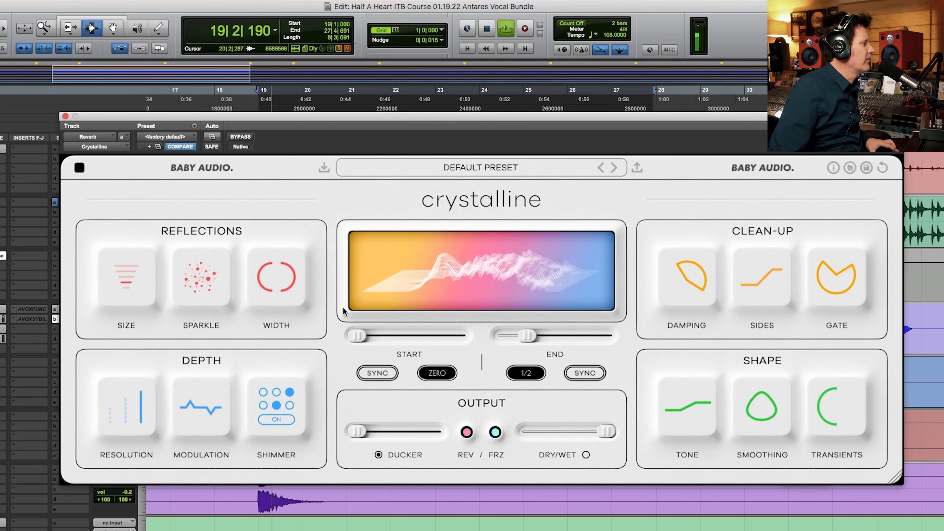
mouse_move(275, 394)
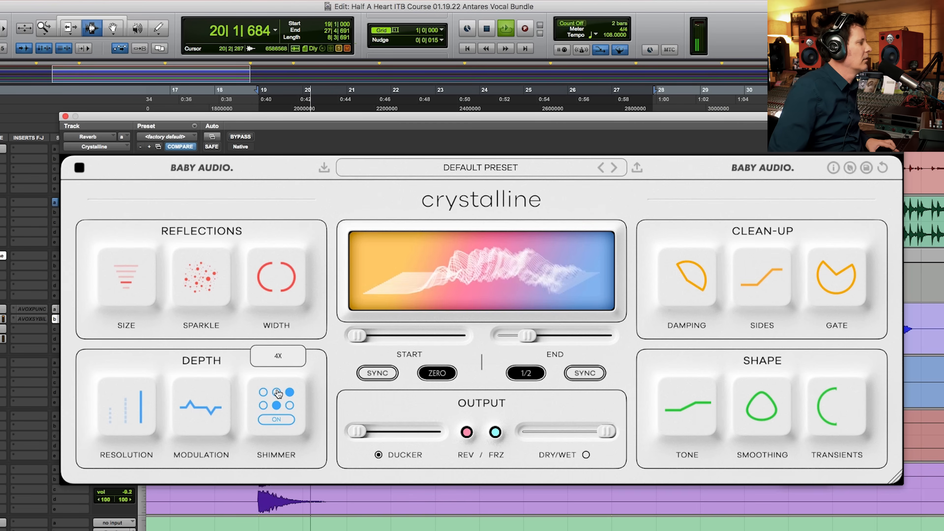
mouse_move(187, 401)
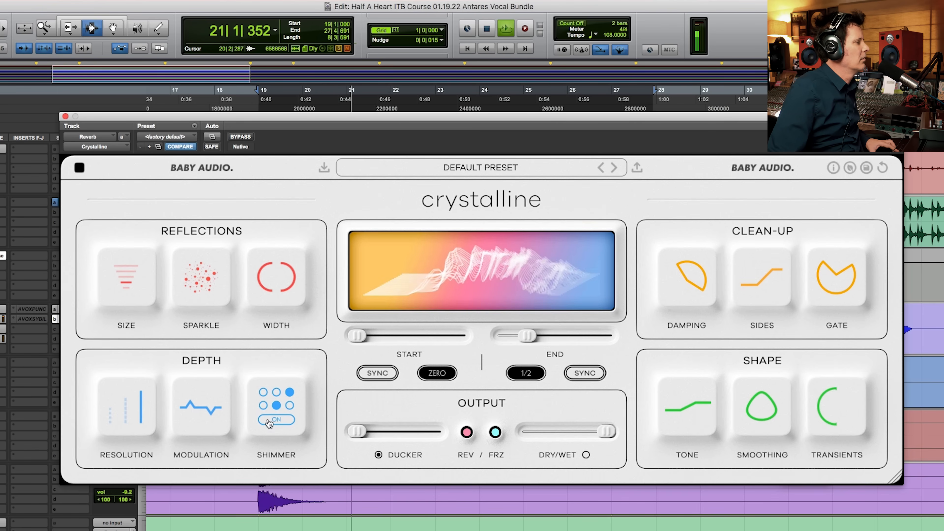
mouse_move(704, 410)
left_click_drag(704, 410, 702, 422)
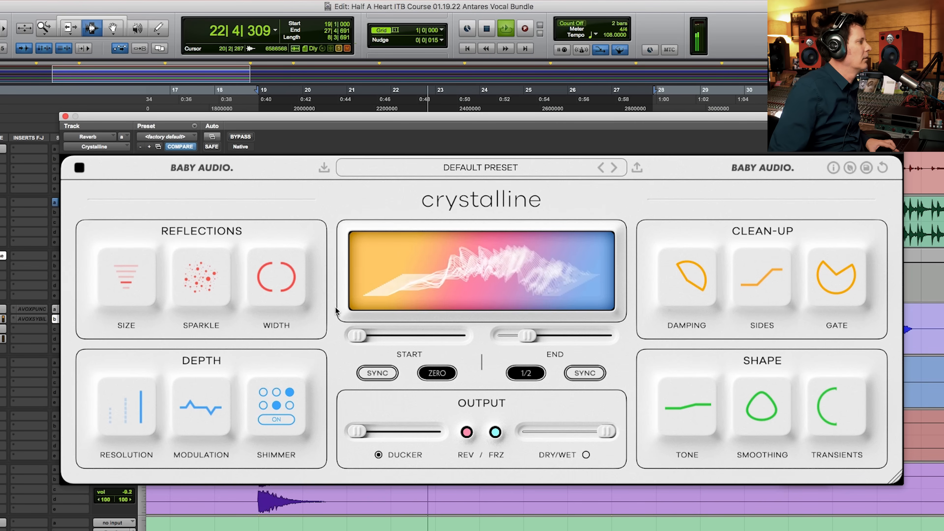
Step: Narrow the reflections' Width to -50 during playback, leaving Shimmer on
mouse_move(133, 292)
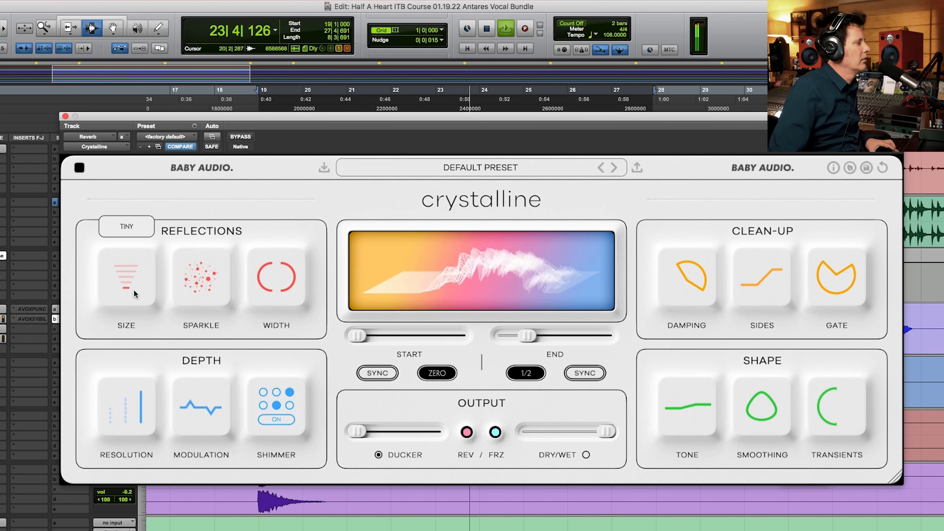
mouse_move(231, 279)
mouse_move(260, 280)
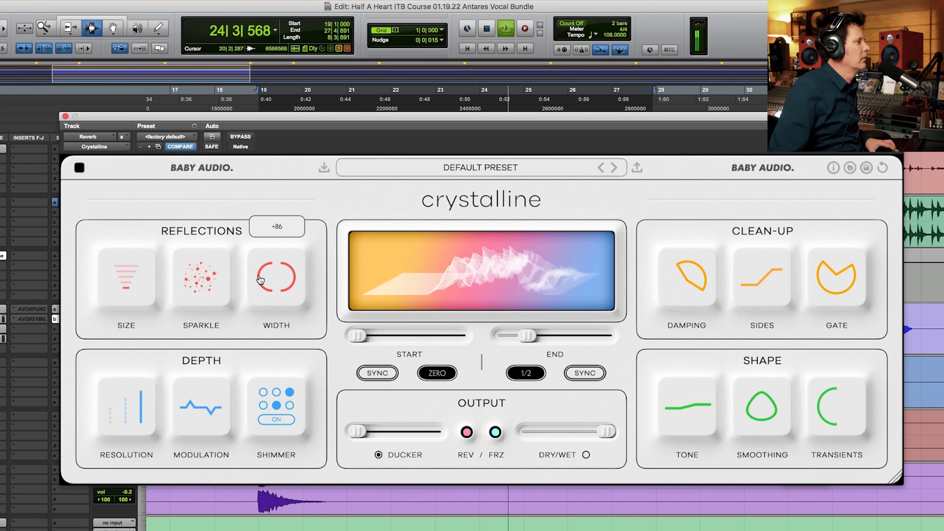
left_click_drag(277, 267, 271, 360)
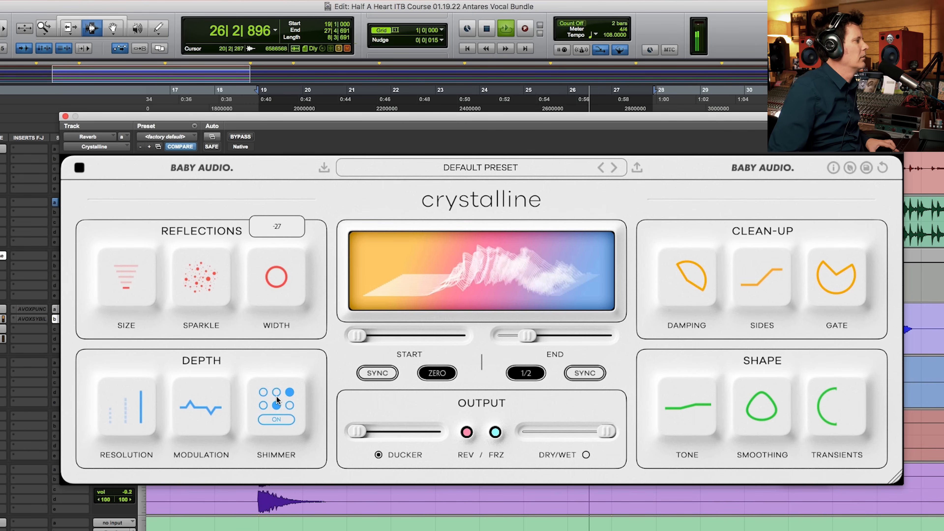
left_click(279, 418)
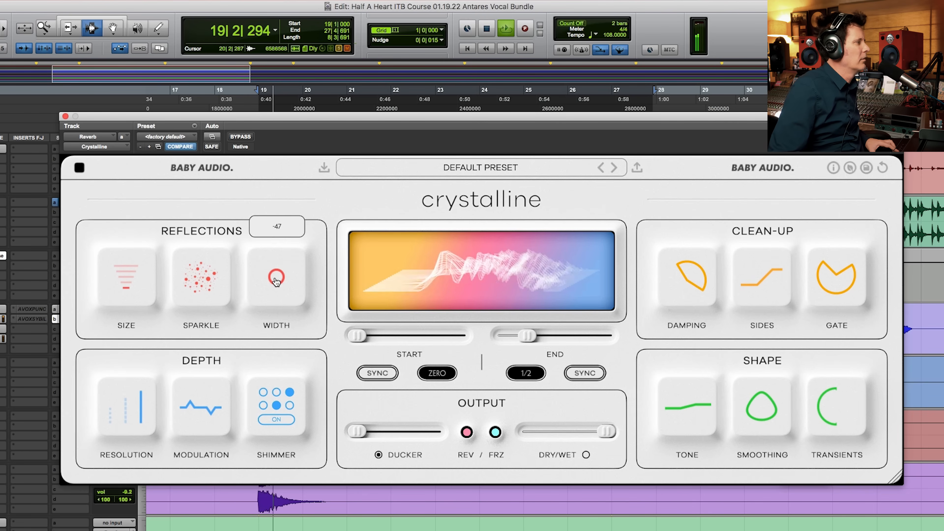
left_click_drag(277, 277, 269, 285)
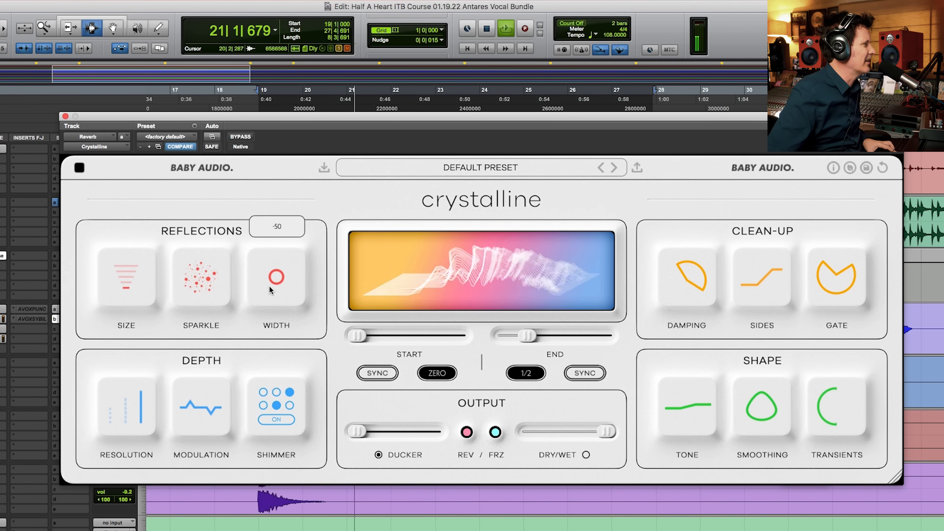
Step: Fine-tune Sparkle and lower Tone to -7
mouse_move(206, 280)
left_click_drag(206, 275, 210, 300)
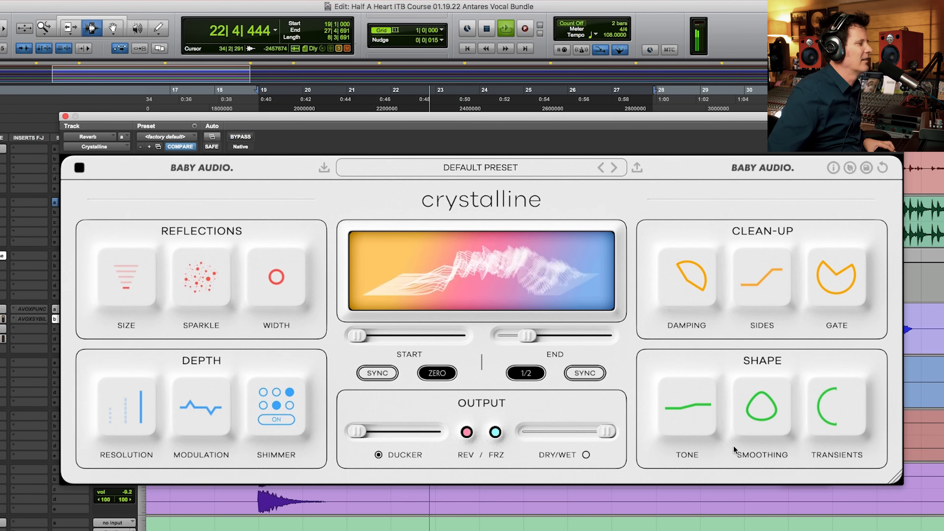
mouse_move(707, 401)
left_mouse_down()
mouse_move(706, 389)
mouse_move(706, 417)
left_mouse_up()
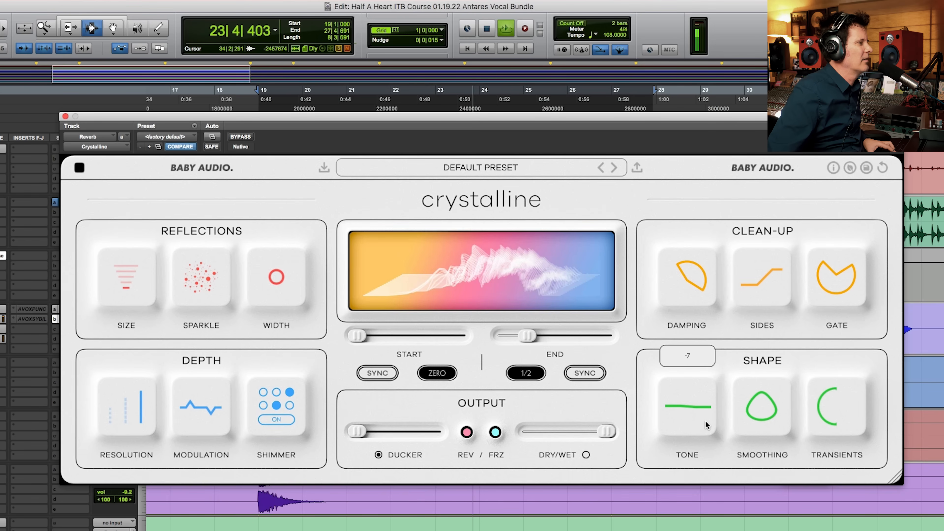
Step: Set the Damping high-pass filter to 263 and the Sides filter to 424 Hz
mouse_move(688, 284)
mouse_move(688, 285)
left_mouse_down()
mouse_move(677, 270)
mouse_move(674, 288)
left_mouse_up()
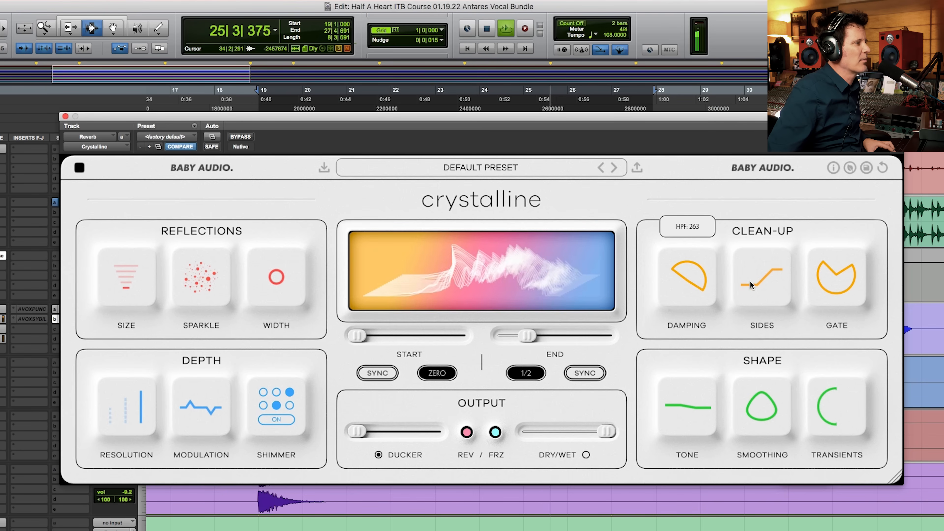
mouse_move(765, 287)
left_click_drag(758, 277, 753, 323)
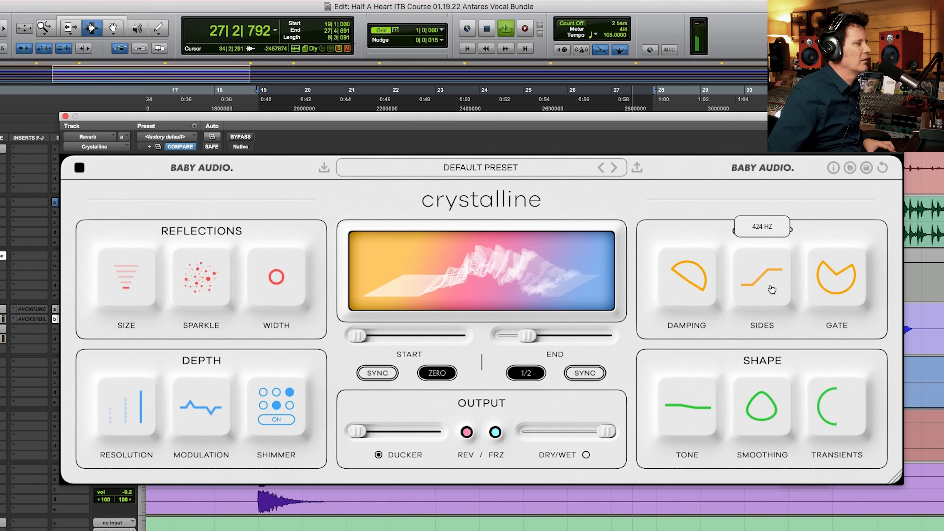
Step: Audition different Transients settings, leave the control with a much smaller curve, and stop playback
mouse_move(817, 405)
mouse_move(817, 405)
left_mouse_down()
mouse_move(819, 419)
mouse_move(823, 409)
left_mouse_up()
left_click_drag(834, 347, 837, 310)
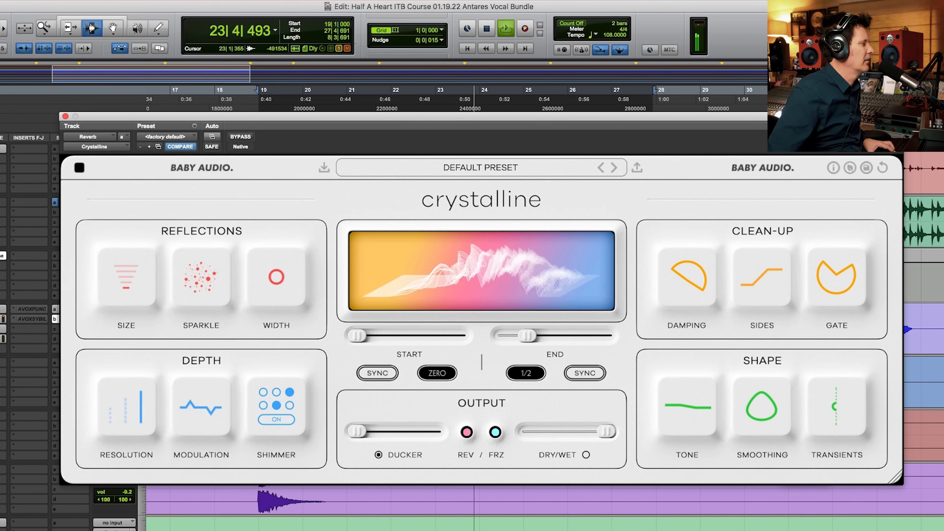
key("space")
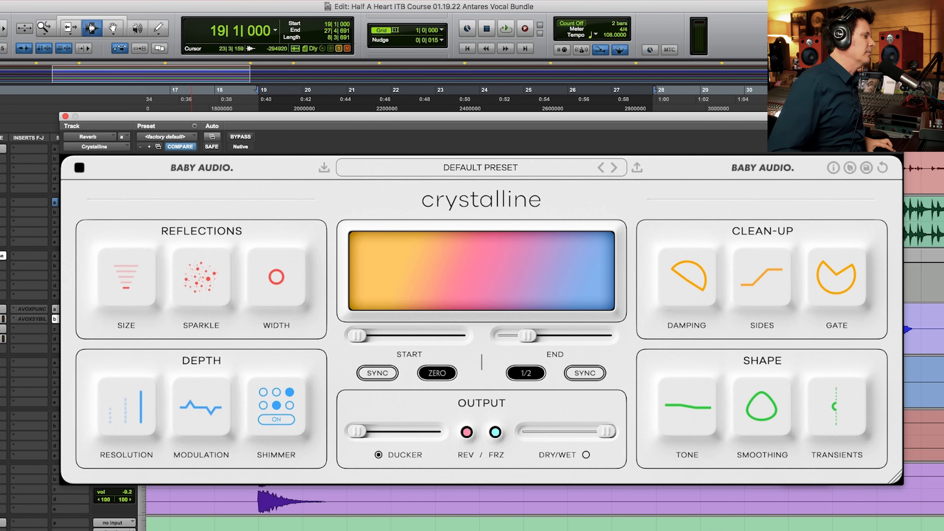
Step: Play the section from bar 19 to bar 27 with the current reverb settings and look through the session's tracks
key("space")
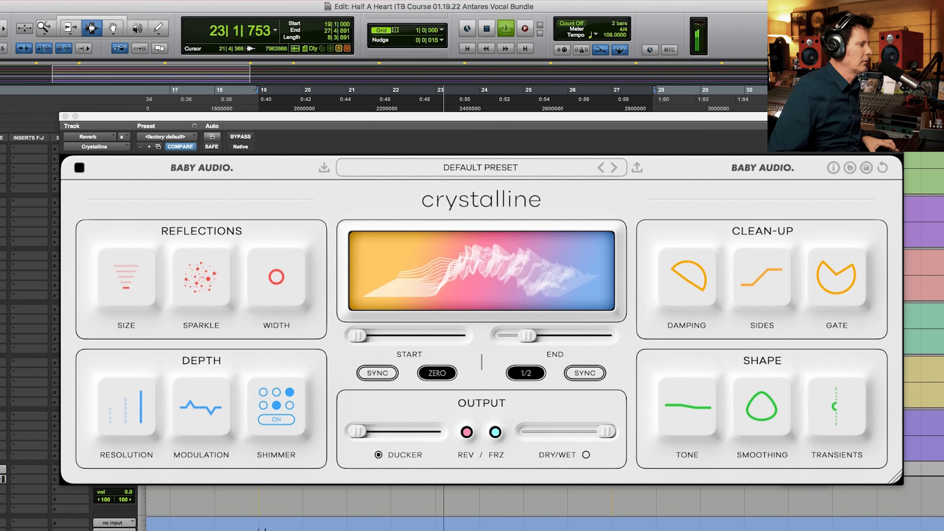
scroll(386, 517, "down", 5)
scroll(545, 497, "down", 4)
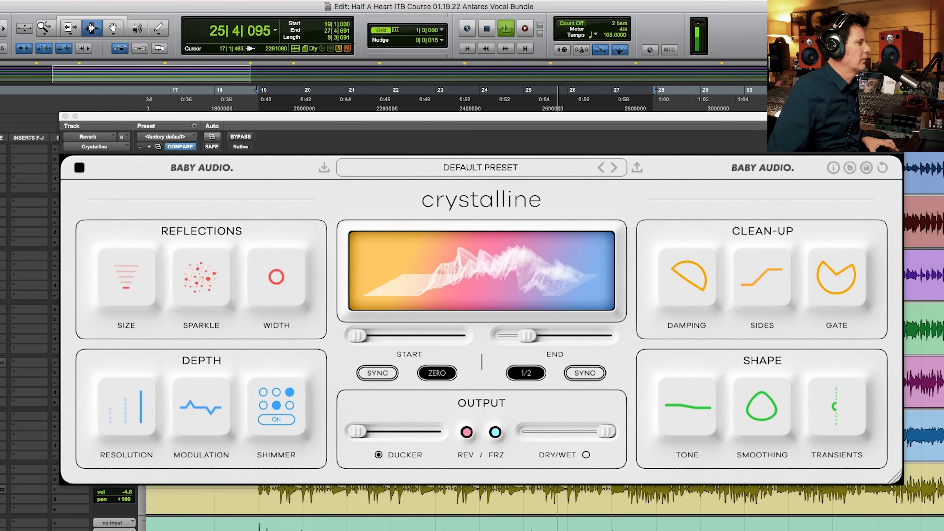
scroll(544, 502, "down", 5)
scroll(545, 502, "down", 4)
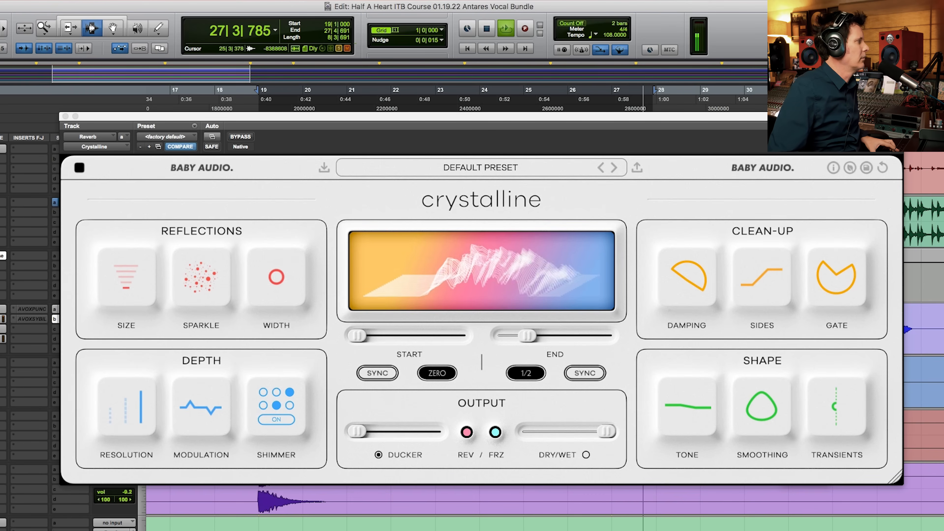
scroll(544, 502, "up", 4)
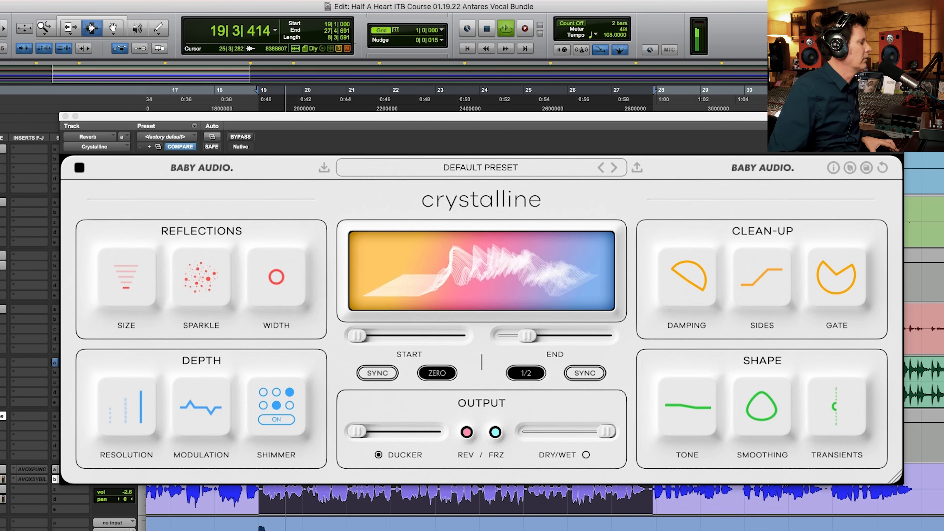
scroll(545, 502, "down", 1)
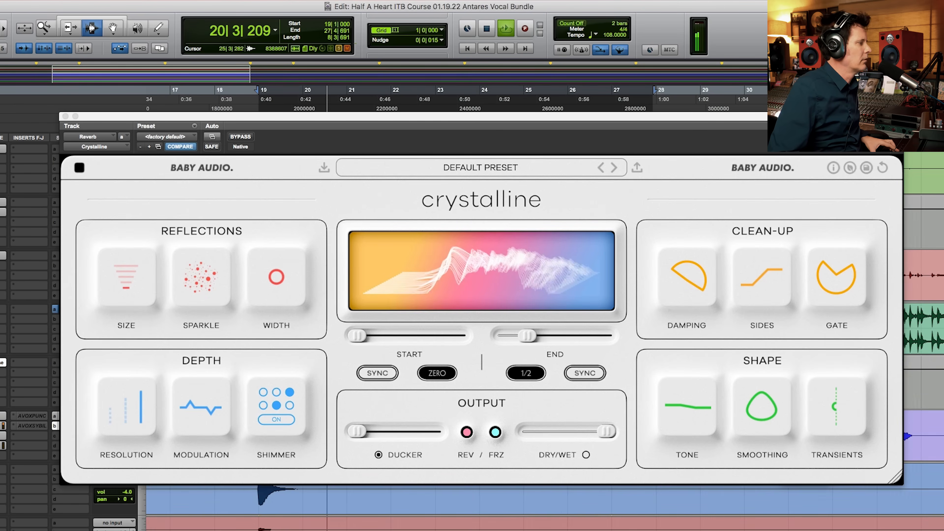
scroll(545, 502, "up", 5)
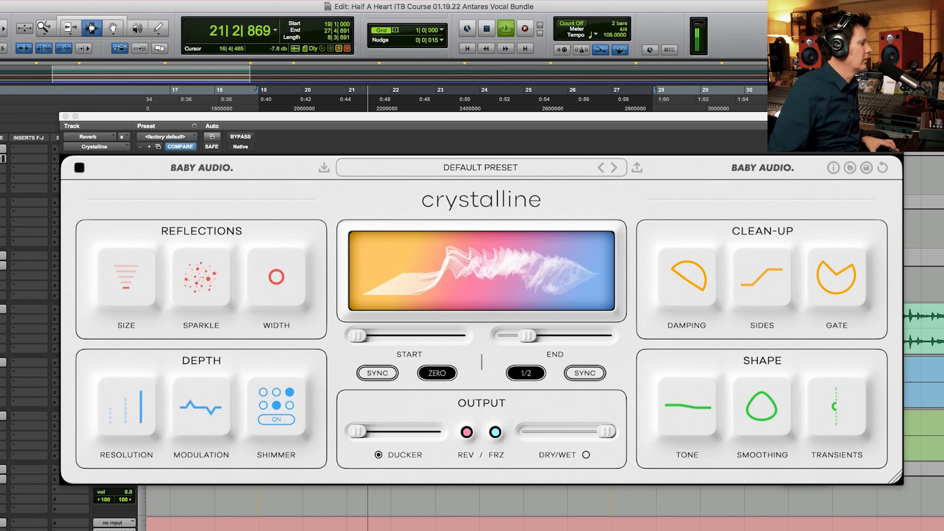